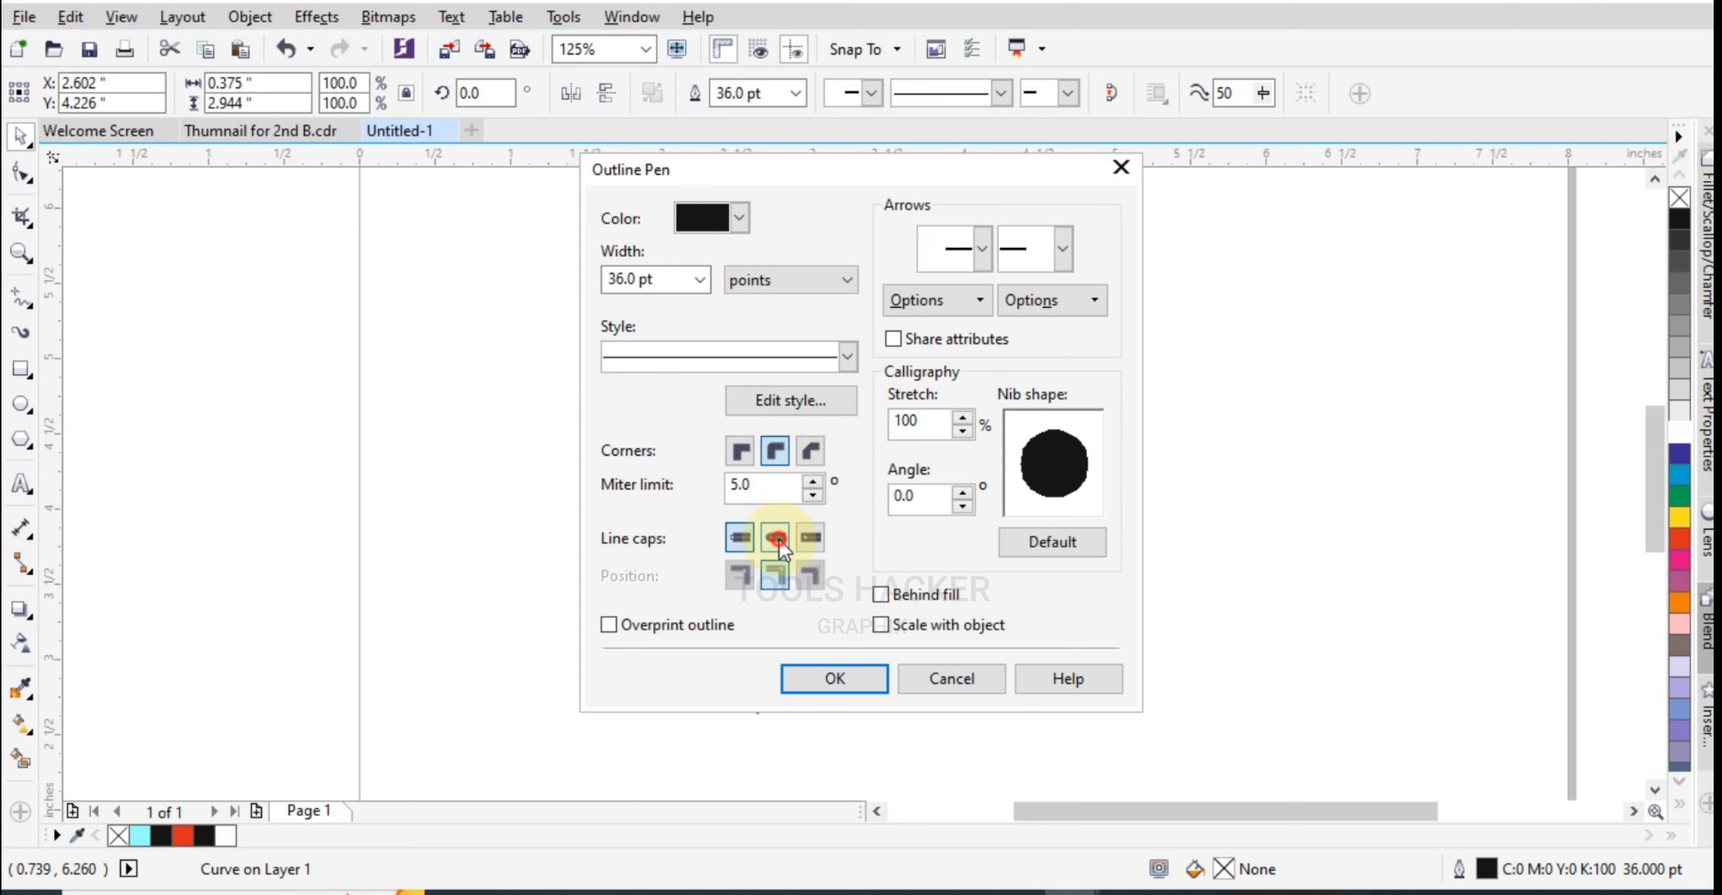
- Give the selected curve rounded line caps and a 40 pt outline width
left_click(775, 537)
left_click(645, 286)
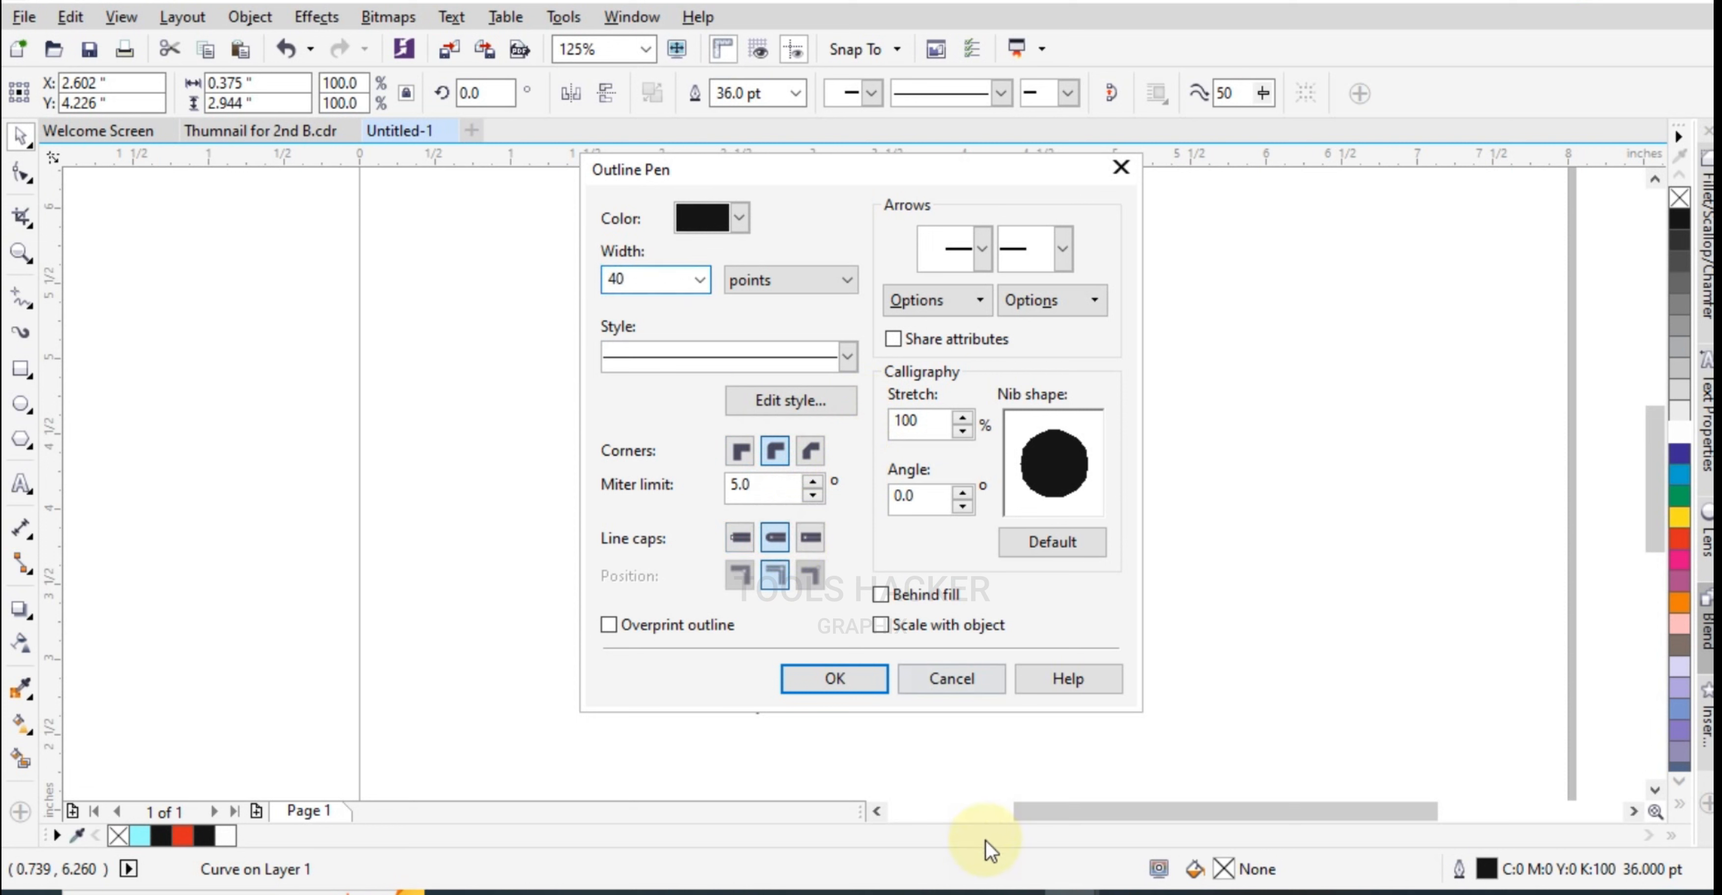
left_click(833, 685)
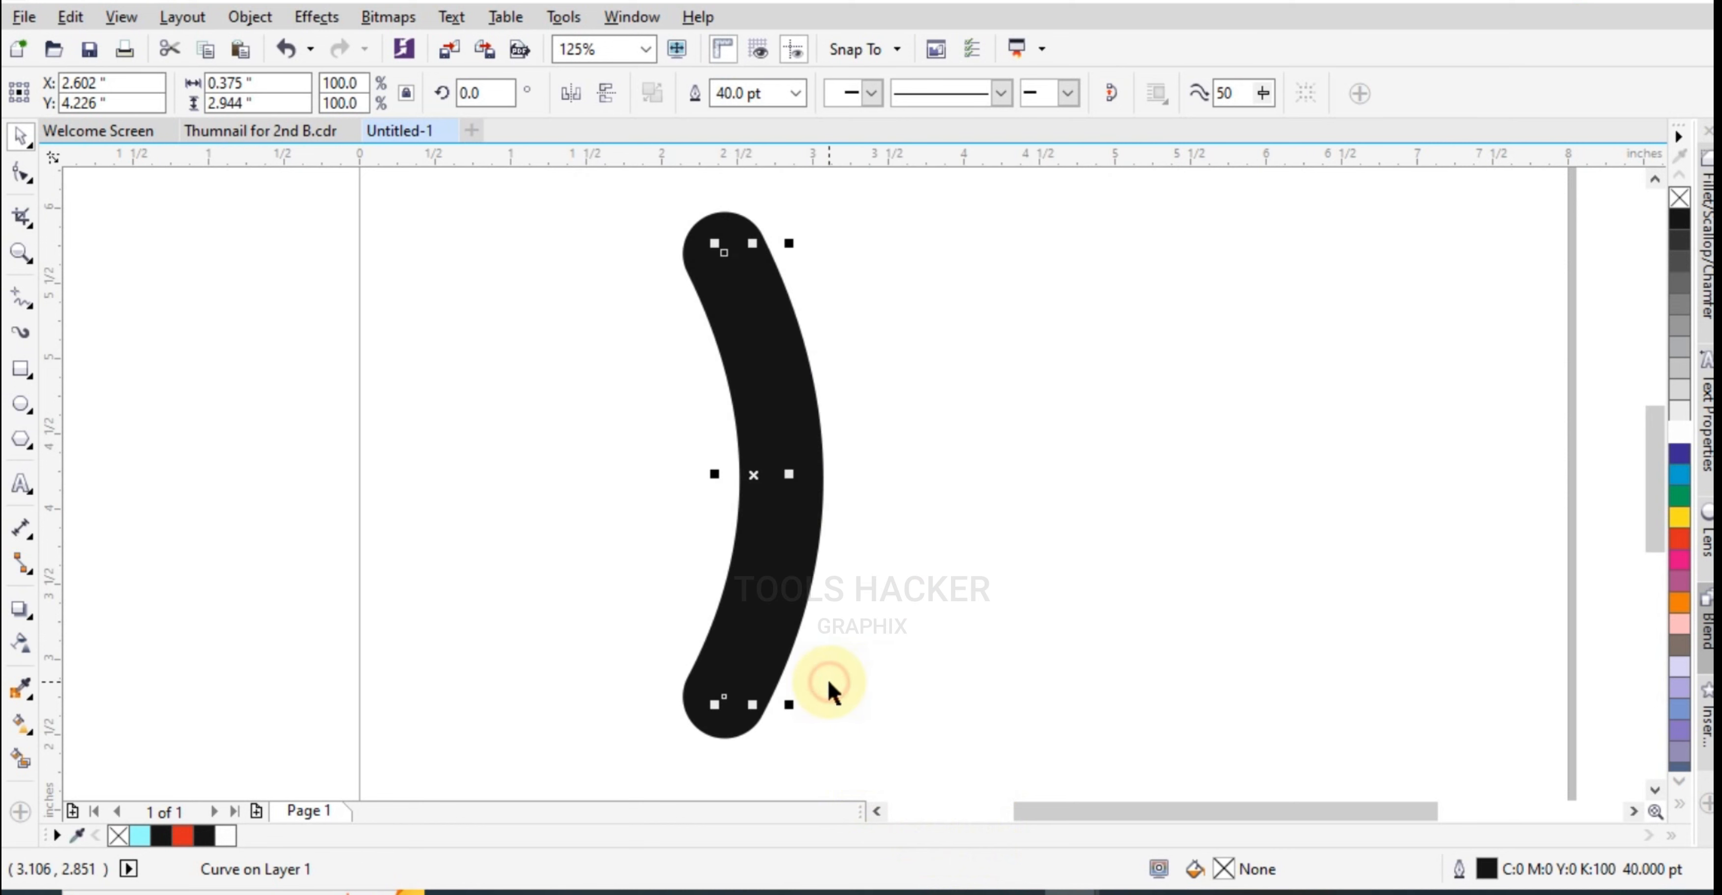
- Set the curve's outline width to 50 pt
left_click(942, 665)
left_click(779, 555)
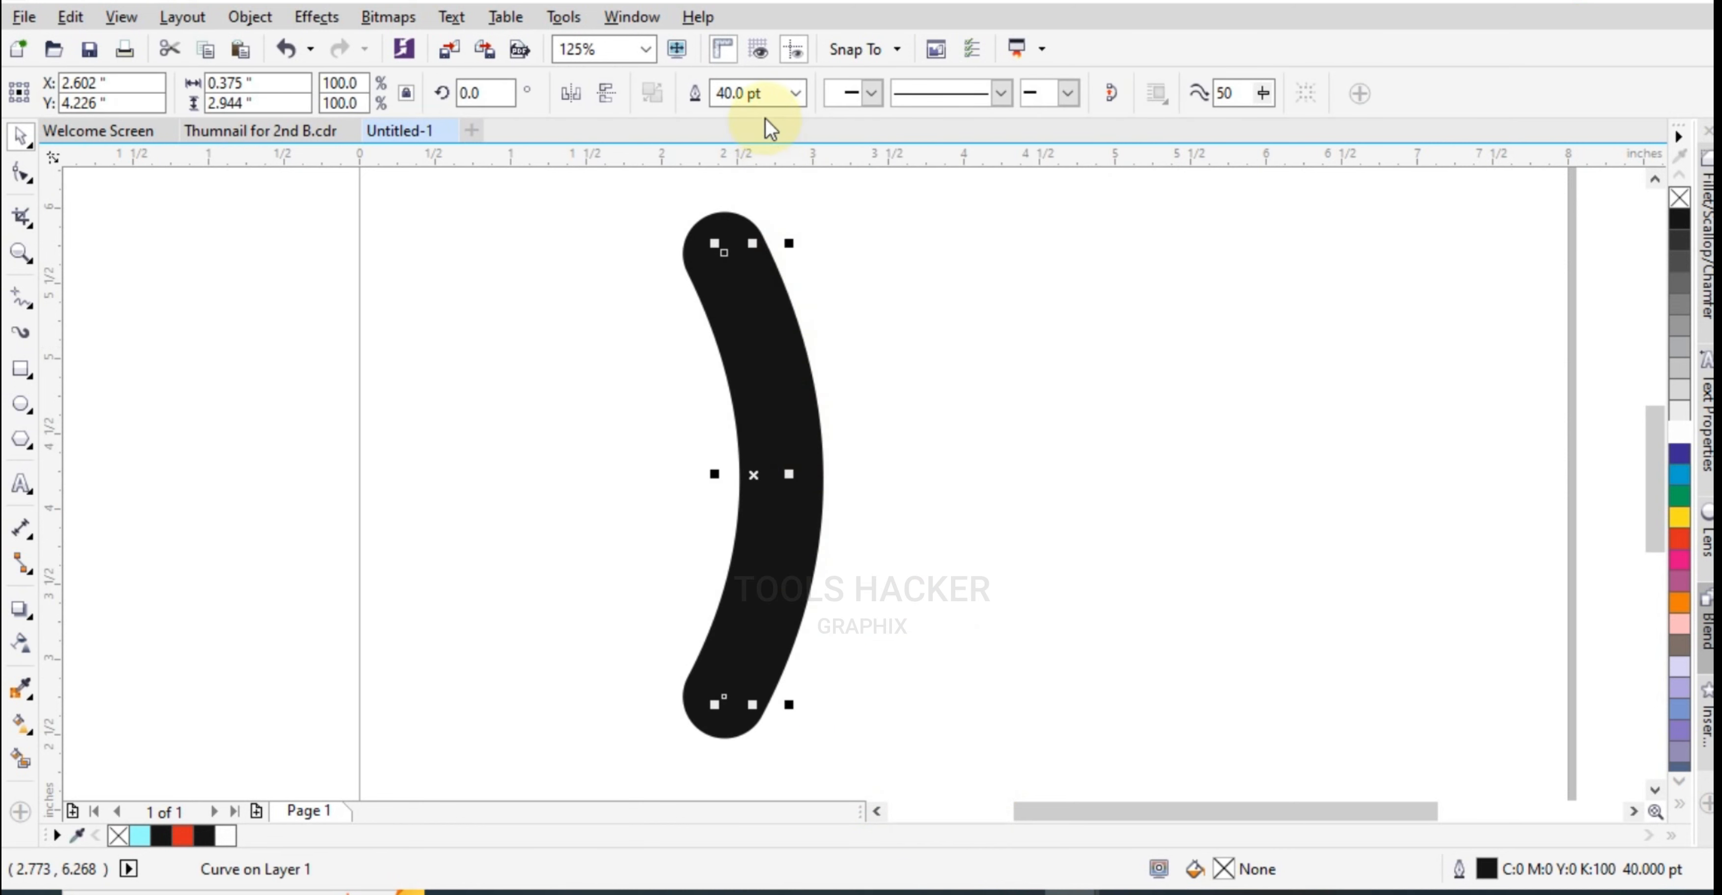
left_click(783, 97)
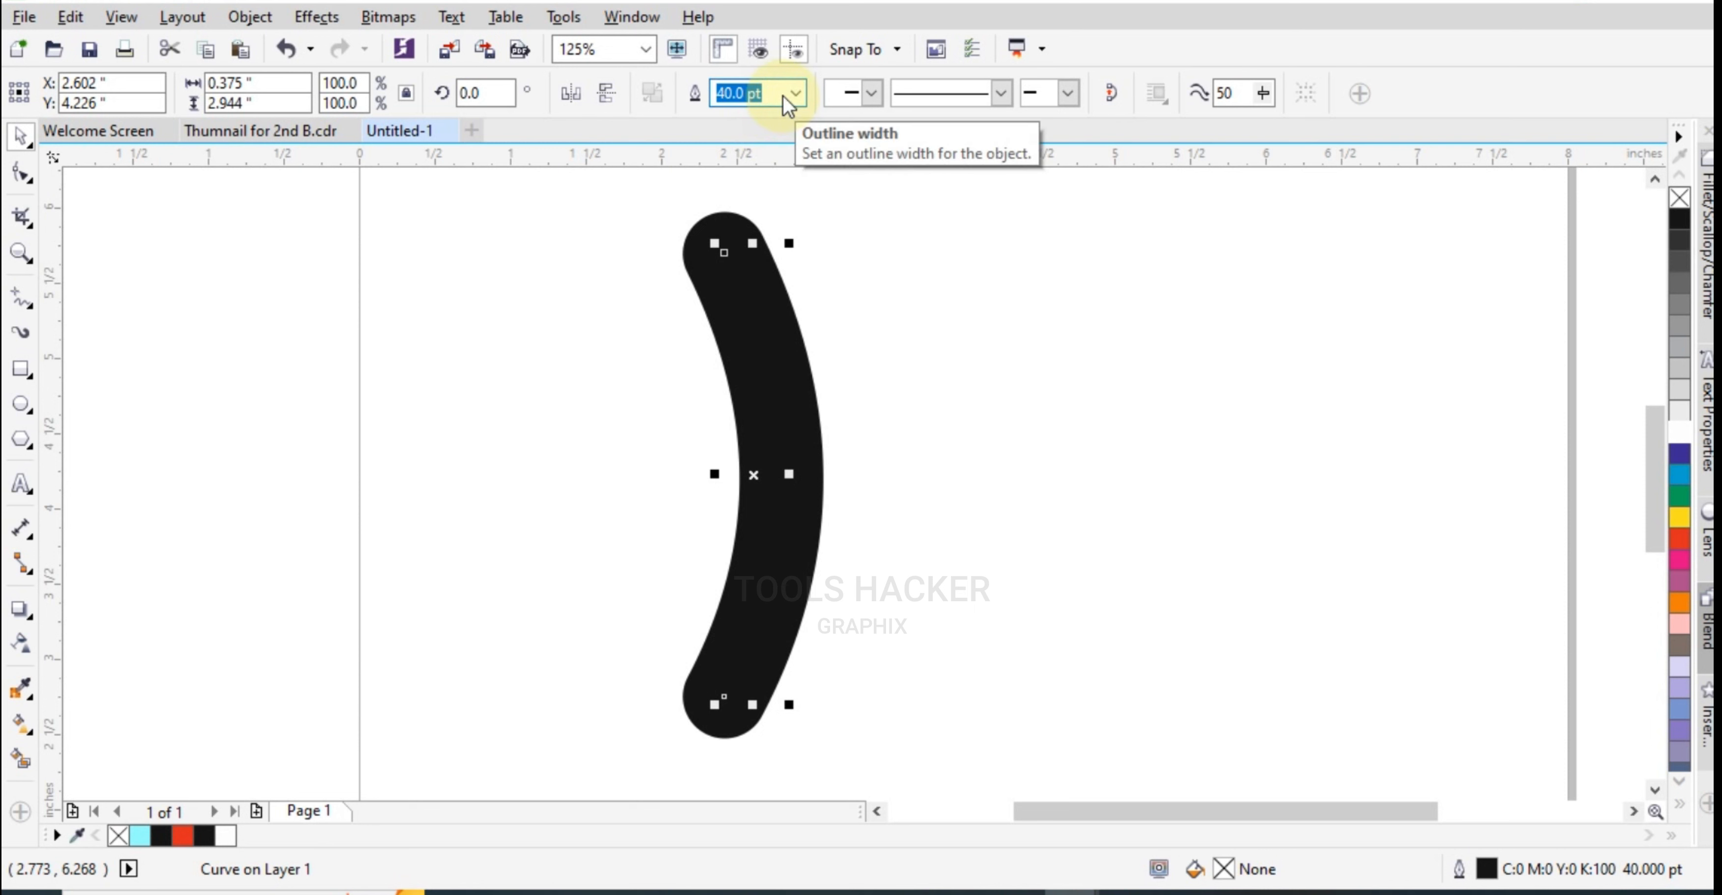
type("50")
key("Return")
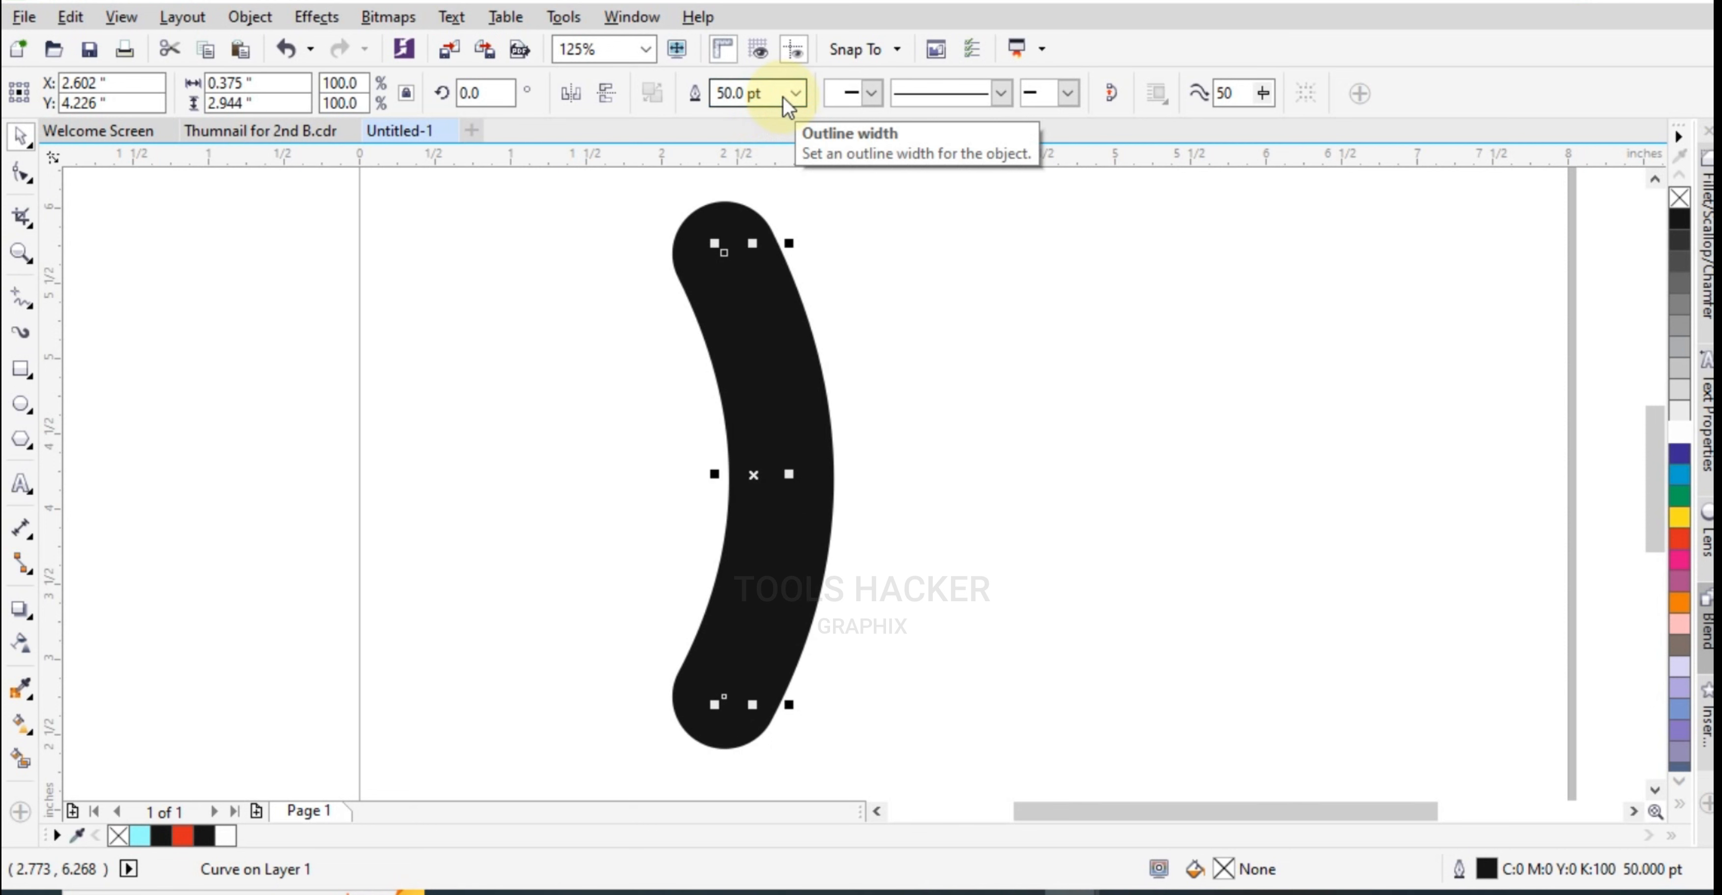
- Convert the thick curve's outline to an object and fill it with red
left_click(250, 17)
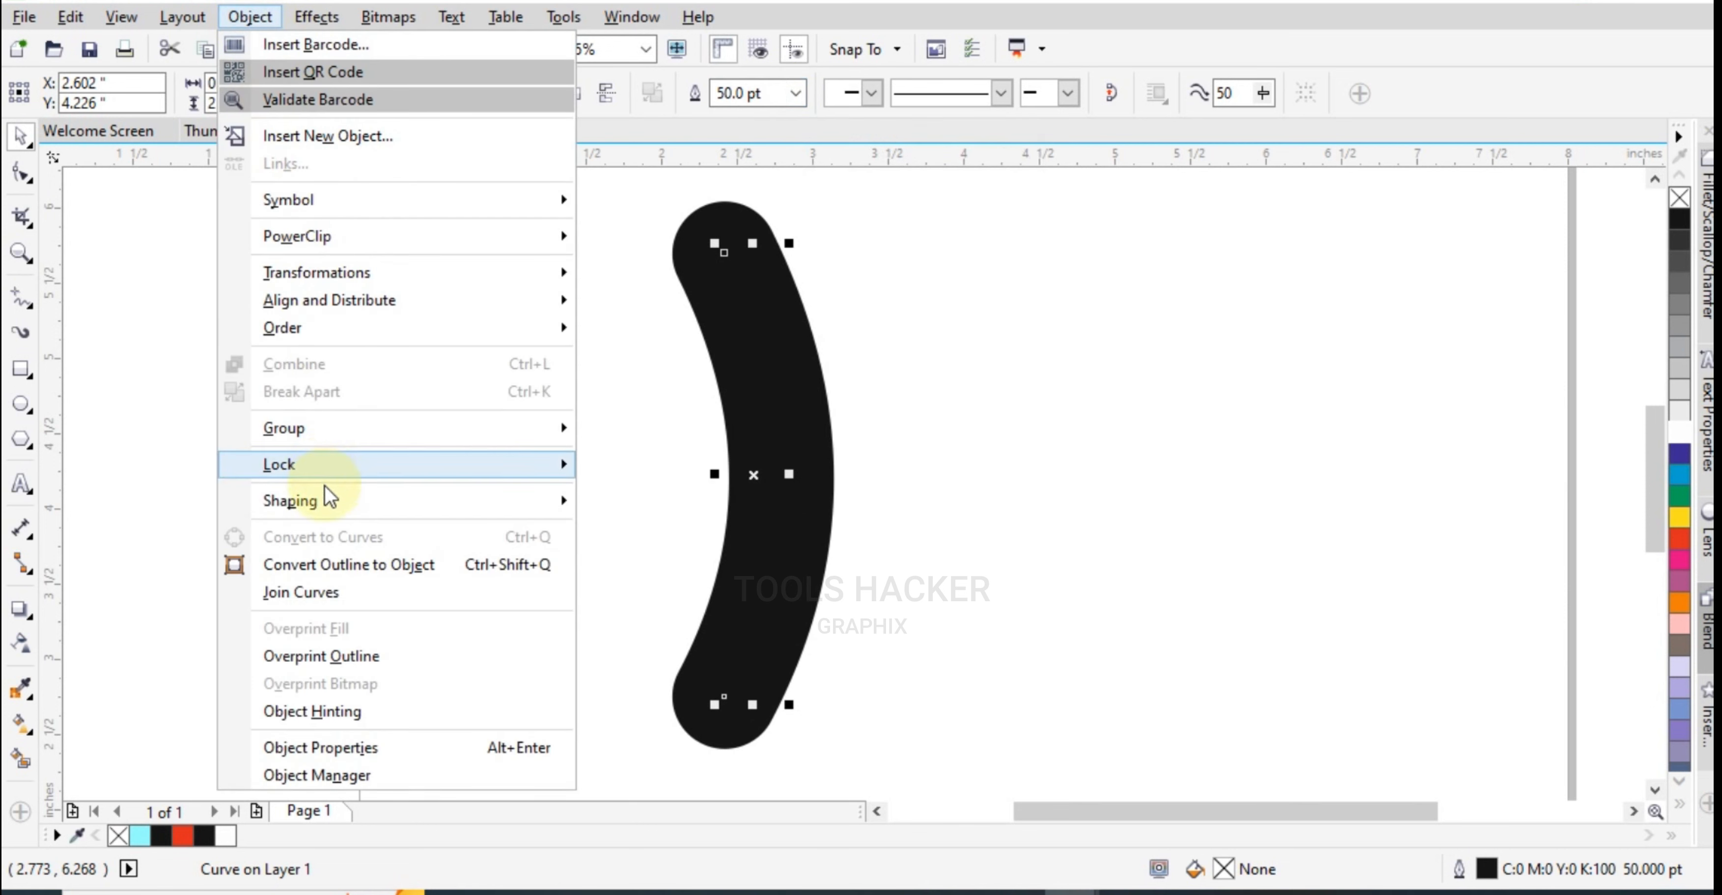
left_click(326, 567)
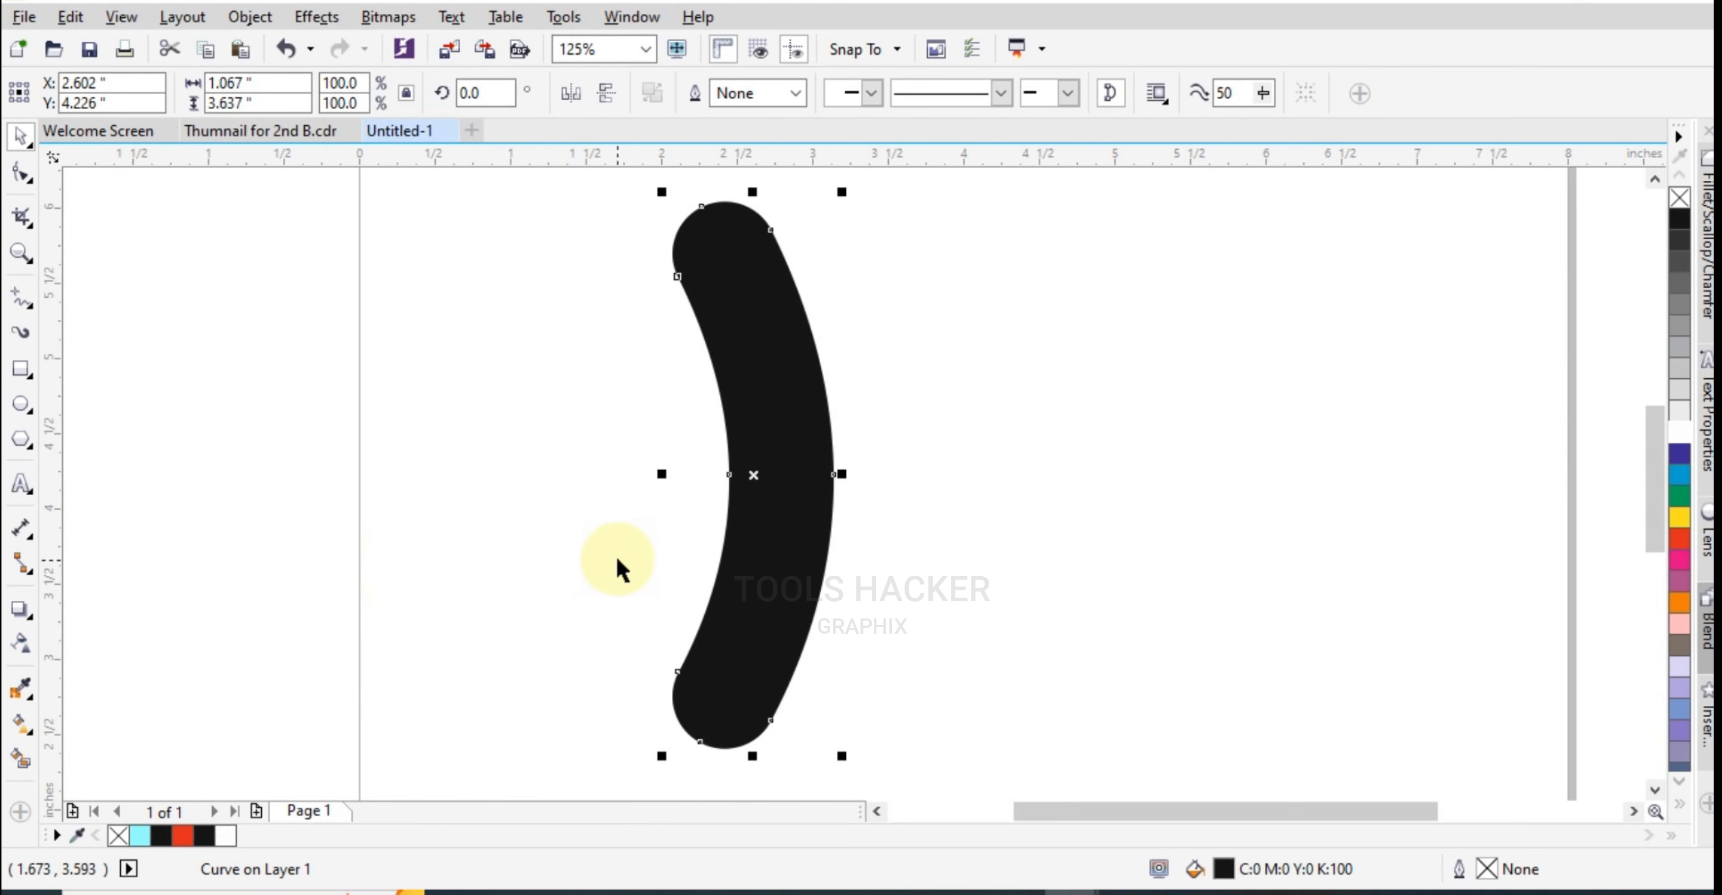
left_click(1677, 543)
left_click(1188, 453)
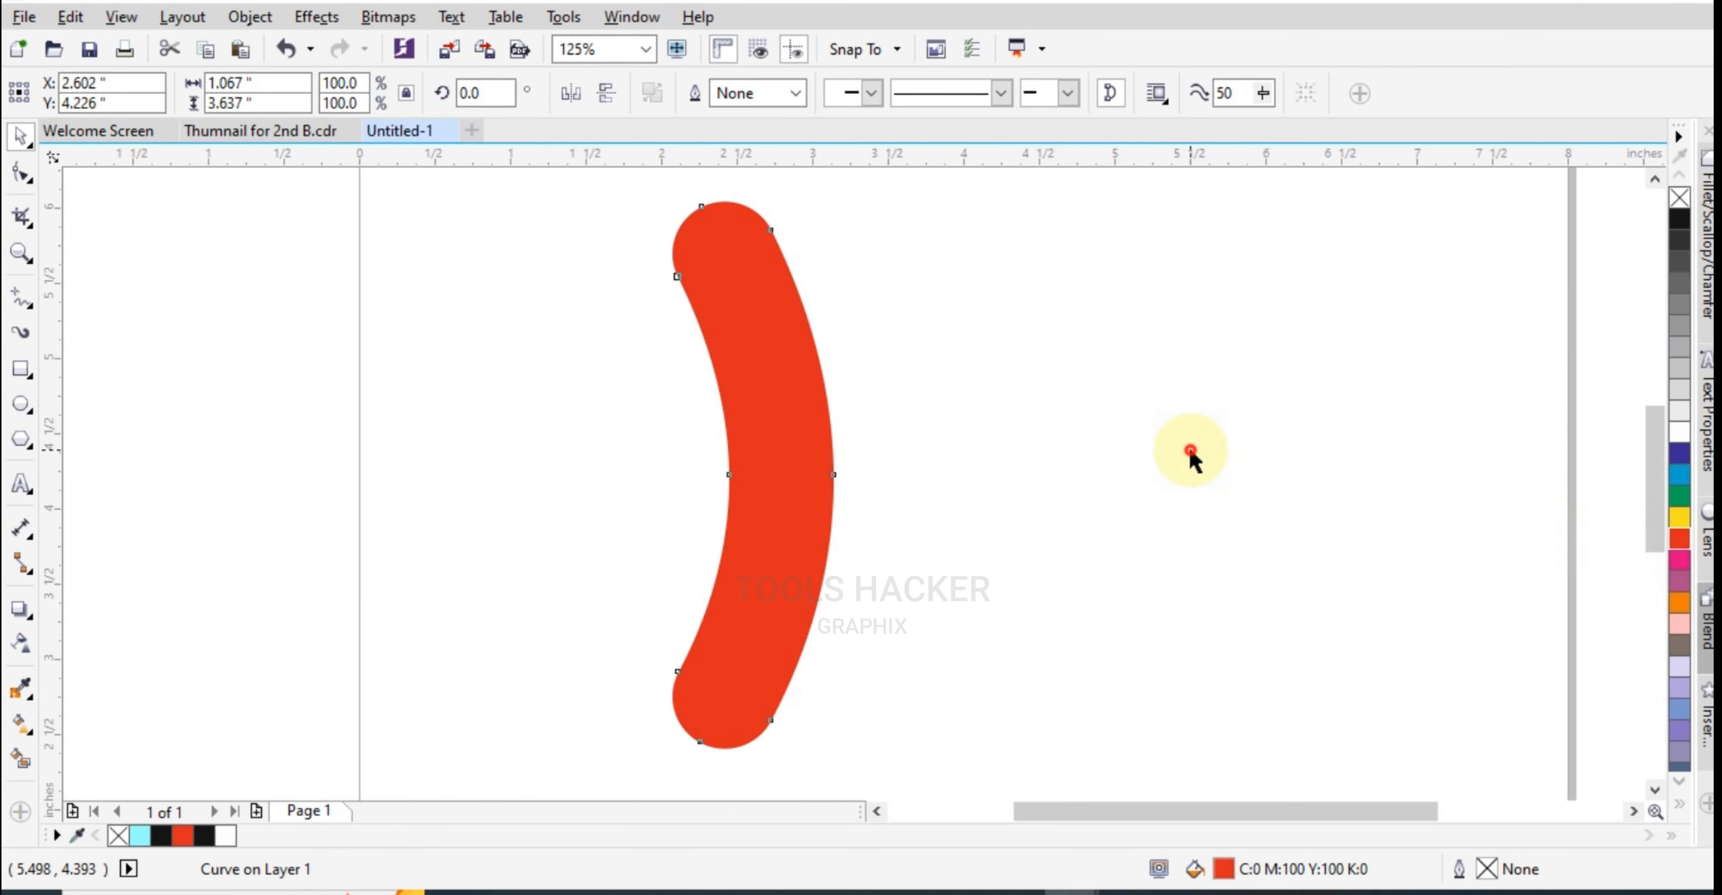
- Make a horizontally mirrored copy of the red bar and place it to the right, with both bars bowing toward each other
left_click(787, 447)
left_click_drag(661, 476, 856, 477)
left_click_drag(879, 423, 1063, 464)
left_click(1207, 463)
left_click(1223, 477)
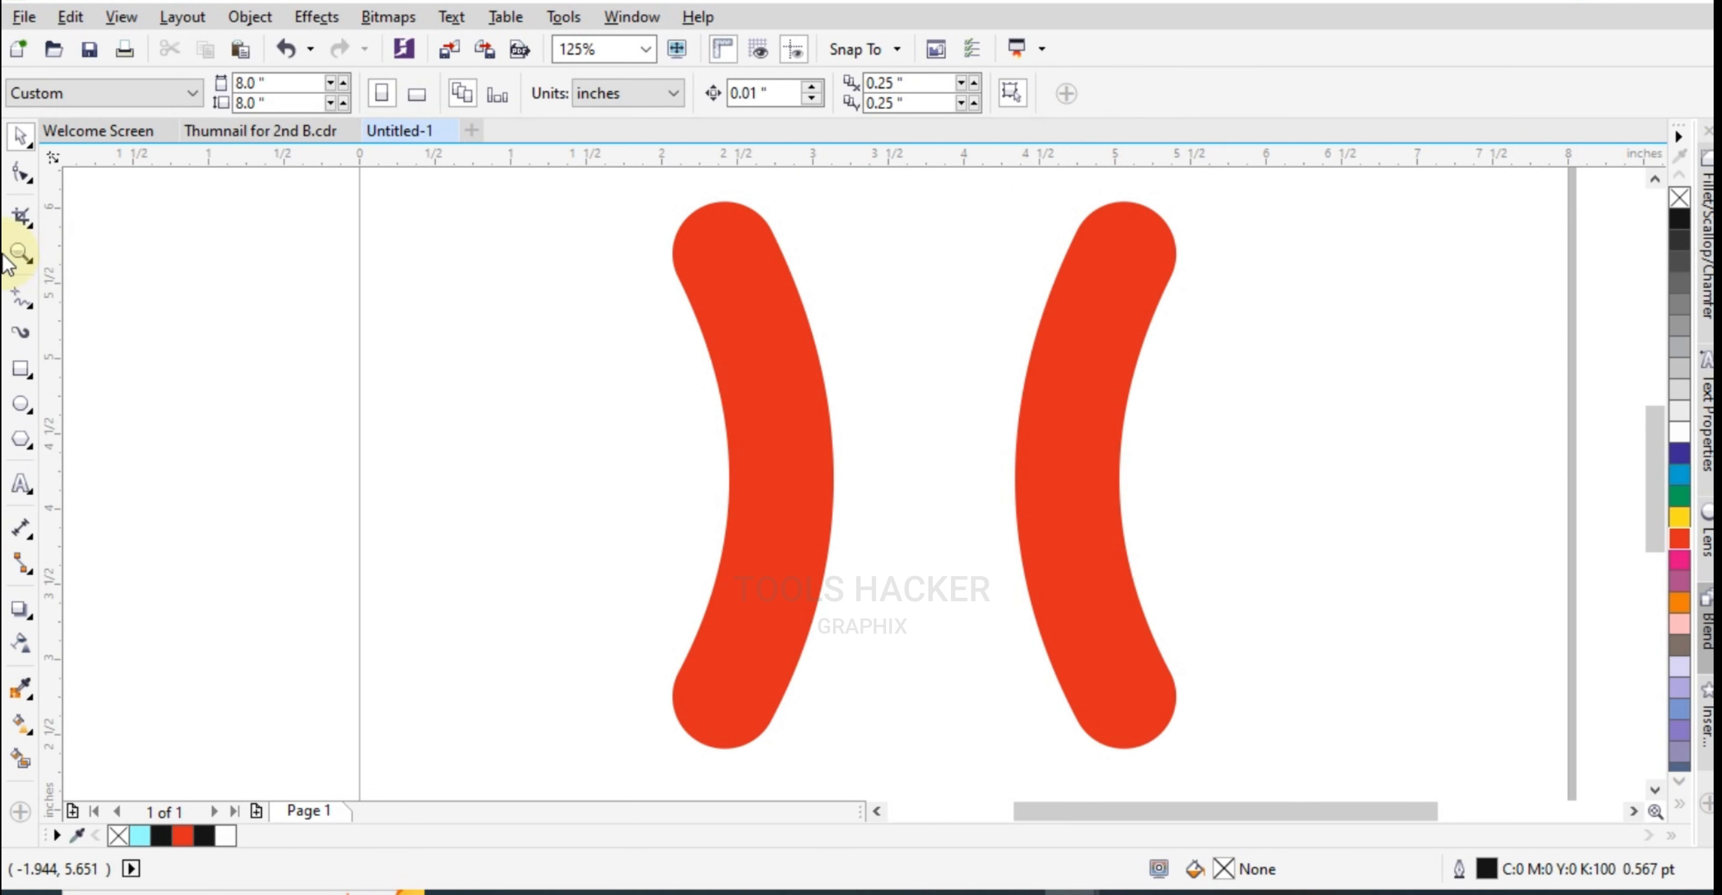
- Draw a line about 3.26 inches wide between the bars' upper outer edges and bend it downward into an arc about 0.63 inch deep
left_click(22, 304)
mouse_move(1171, 278)
left_mouse_down()
mouse_move(663, 284)
mouse_move(676, 277)
left_mouse_up()
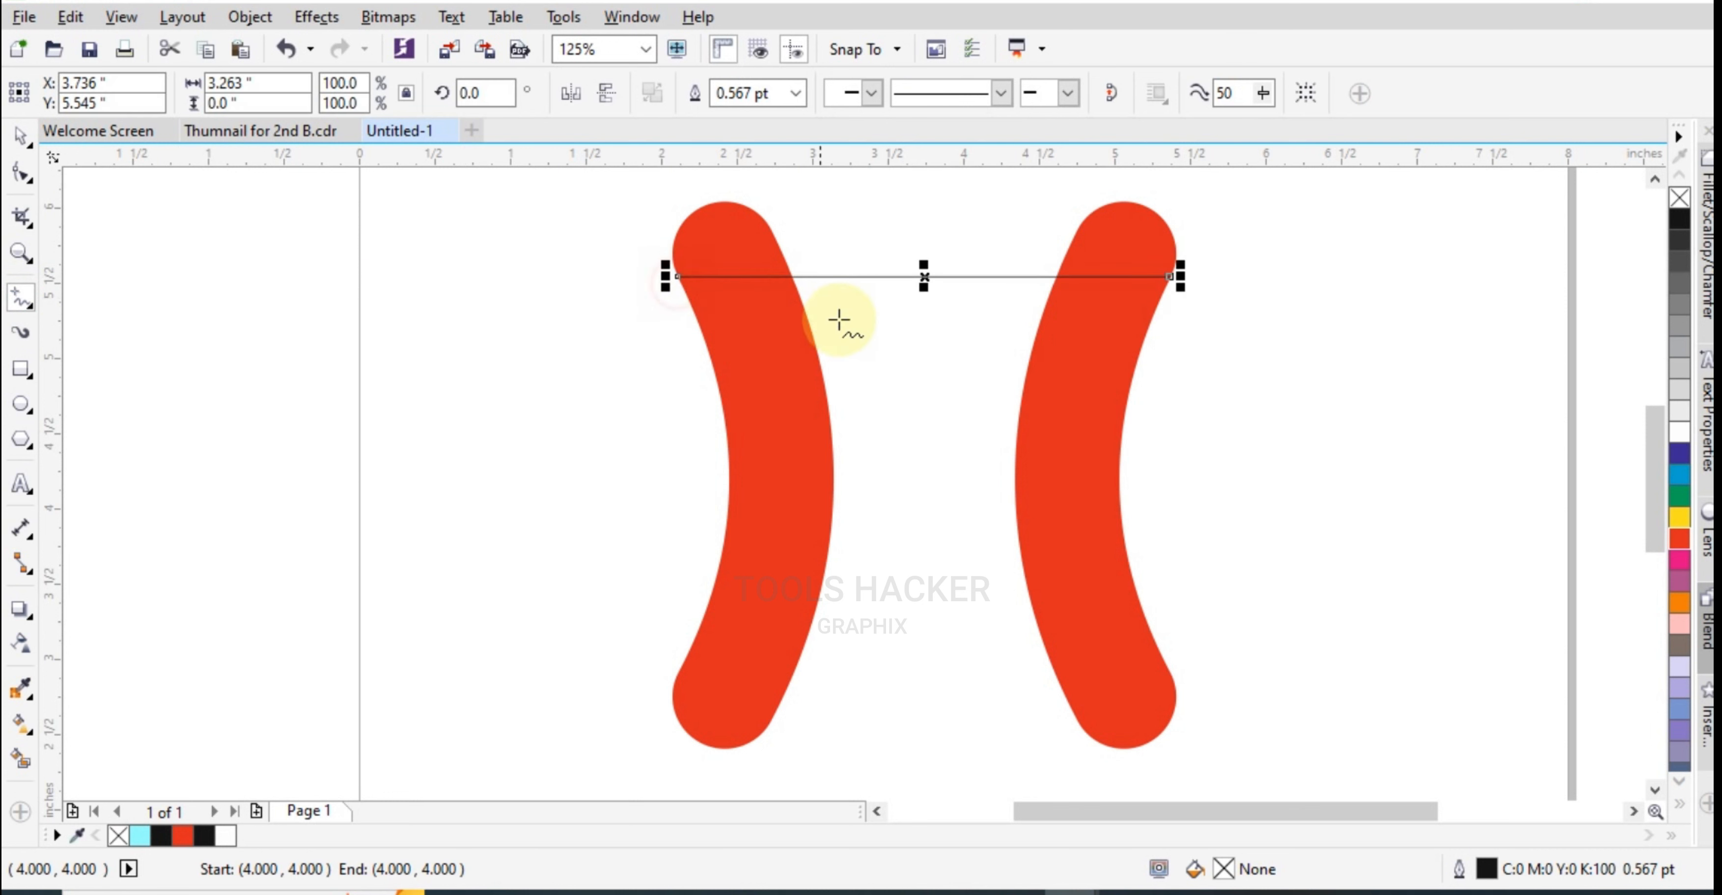
left_click(16, 173)
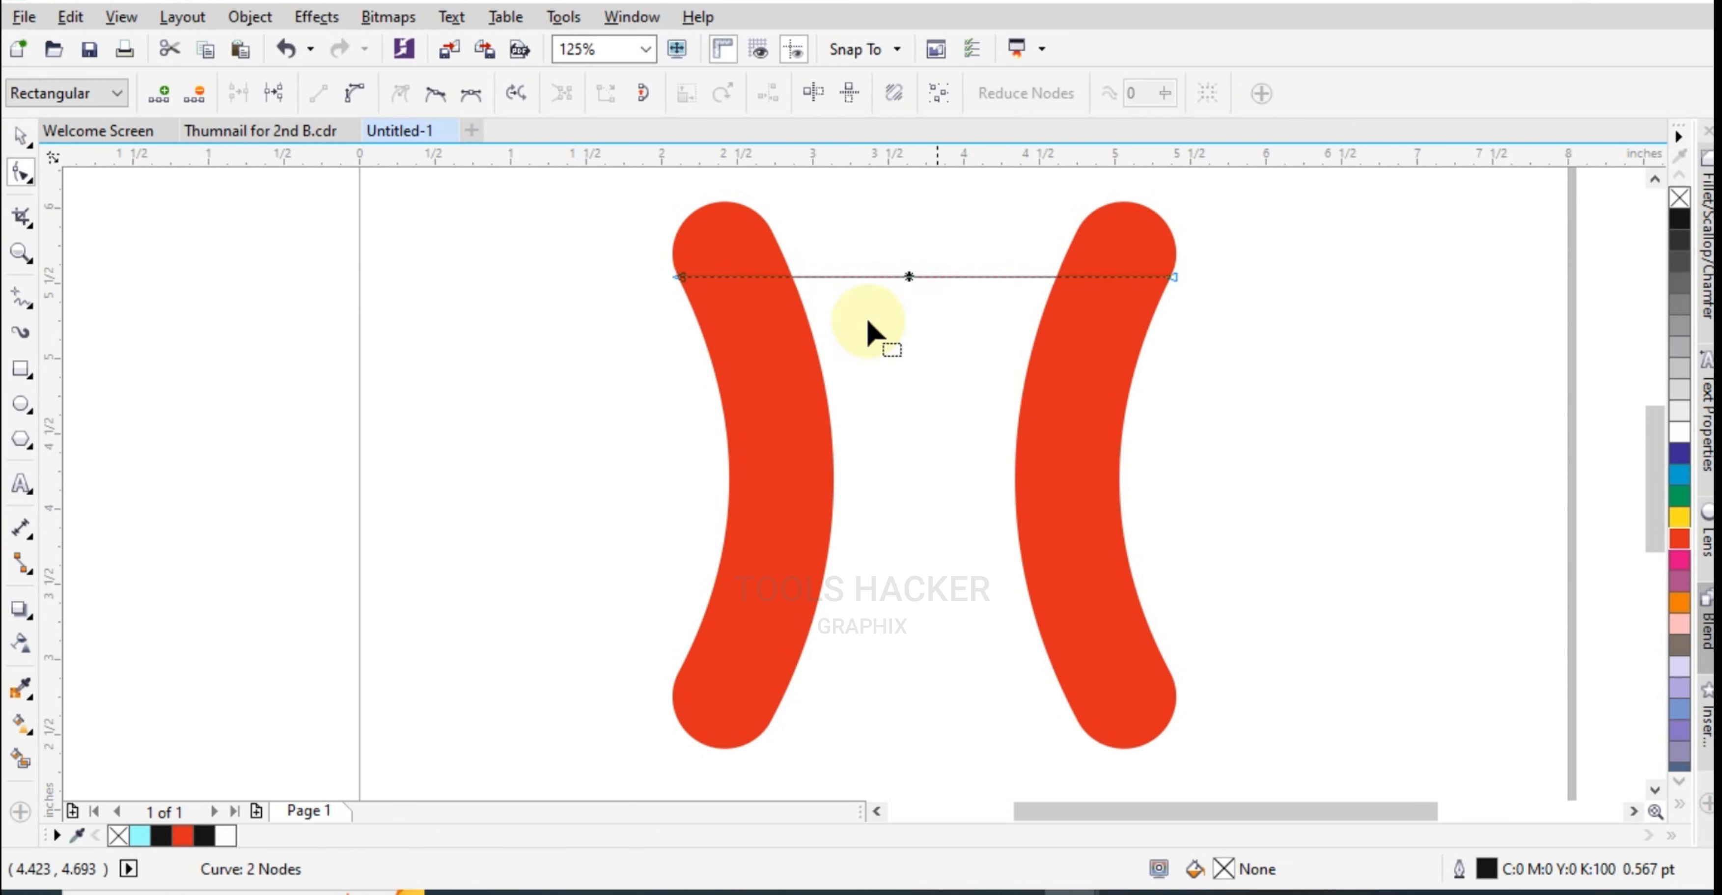
left_click(354, 94)
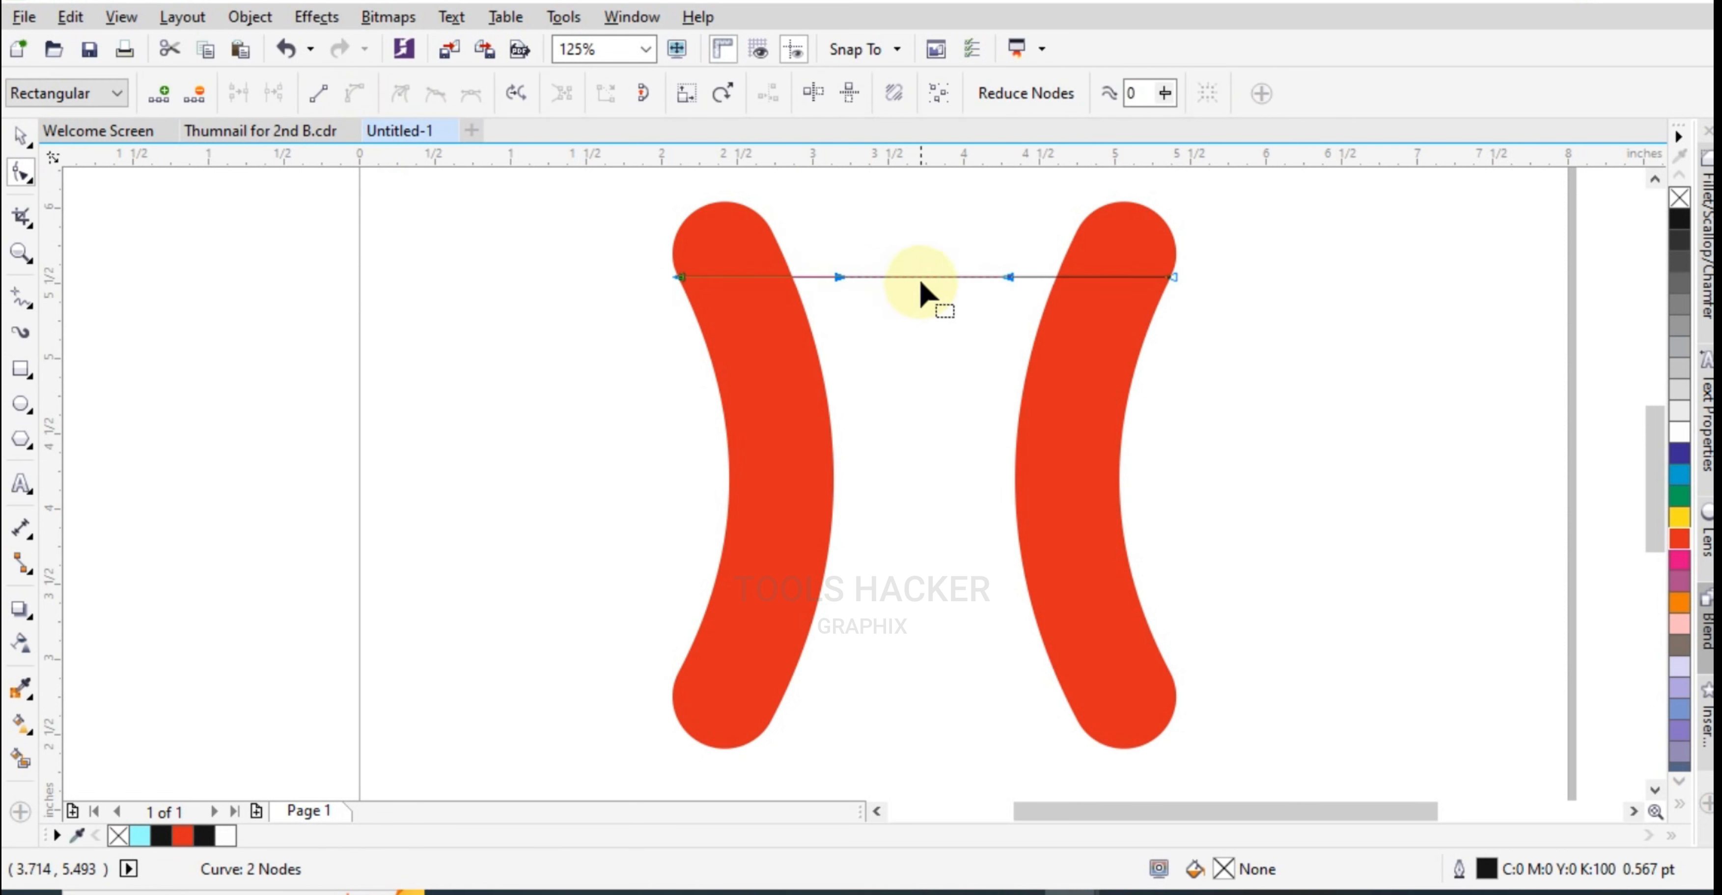
left_click_drag(922, 277, 924, 368)
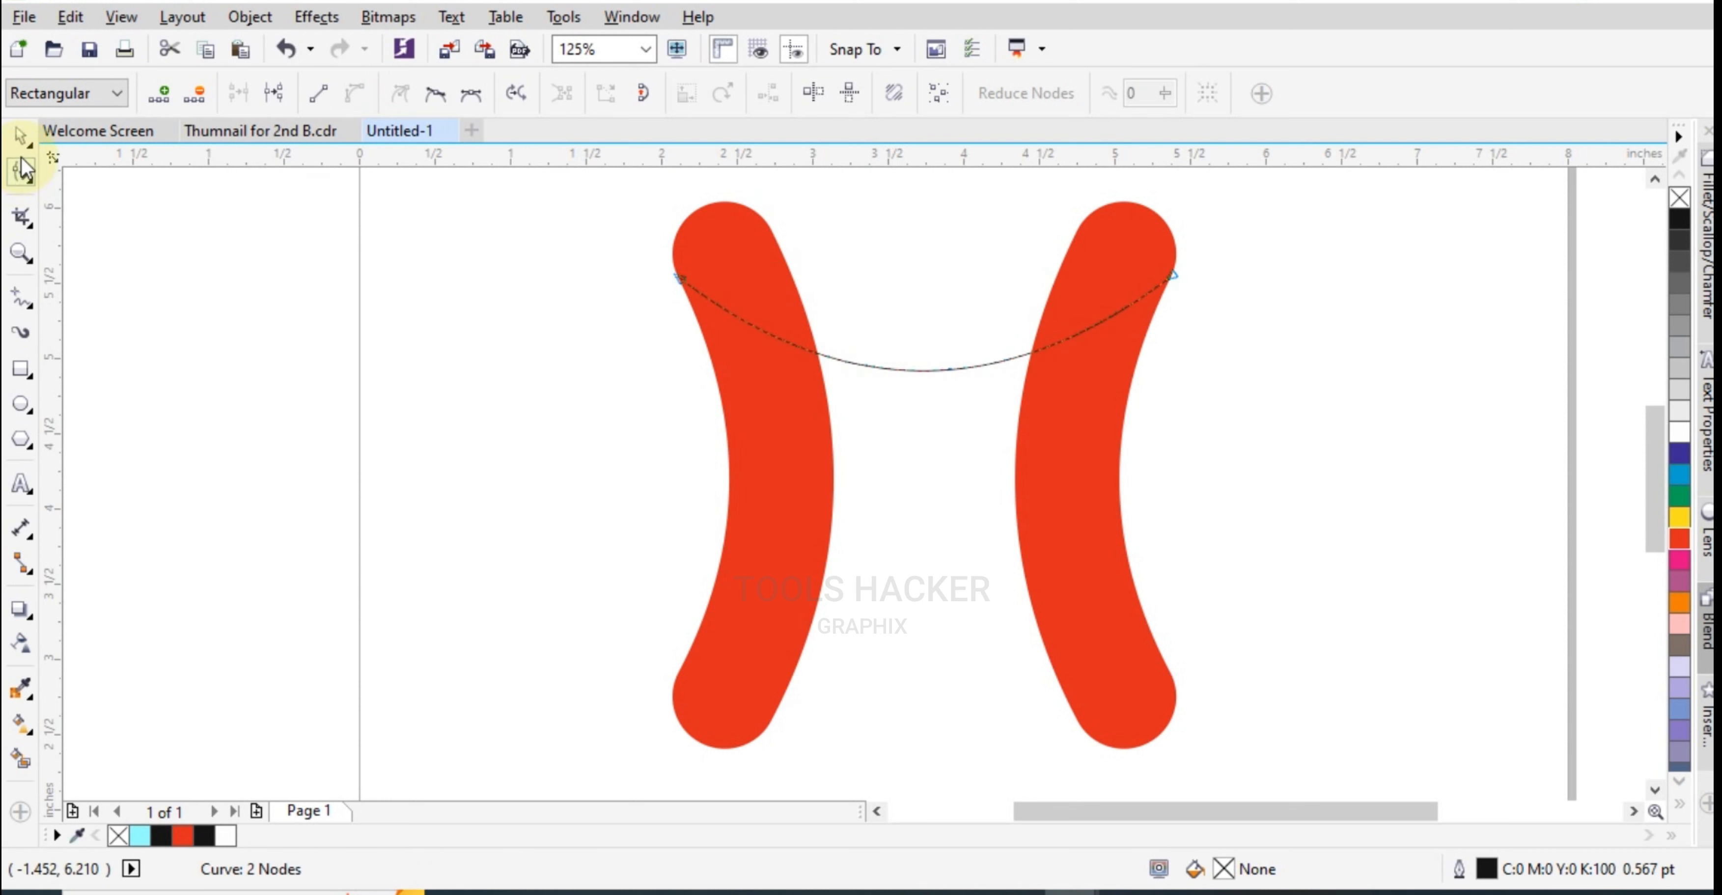
left_click(20, 136)
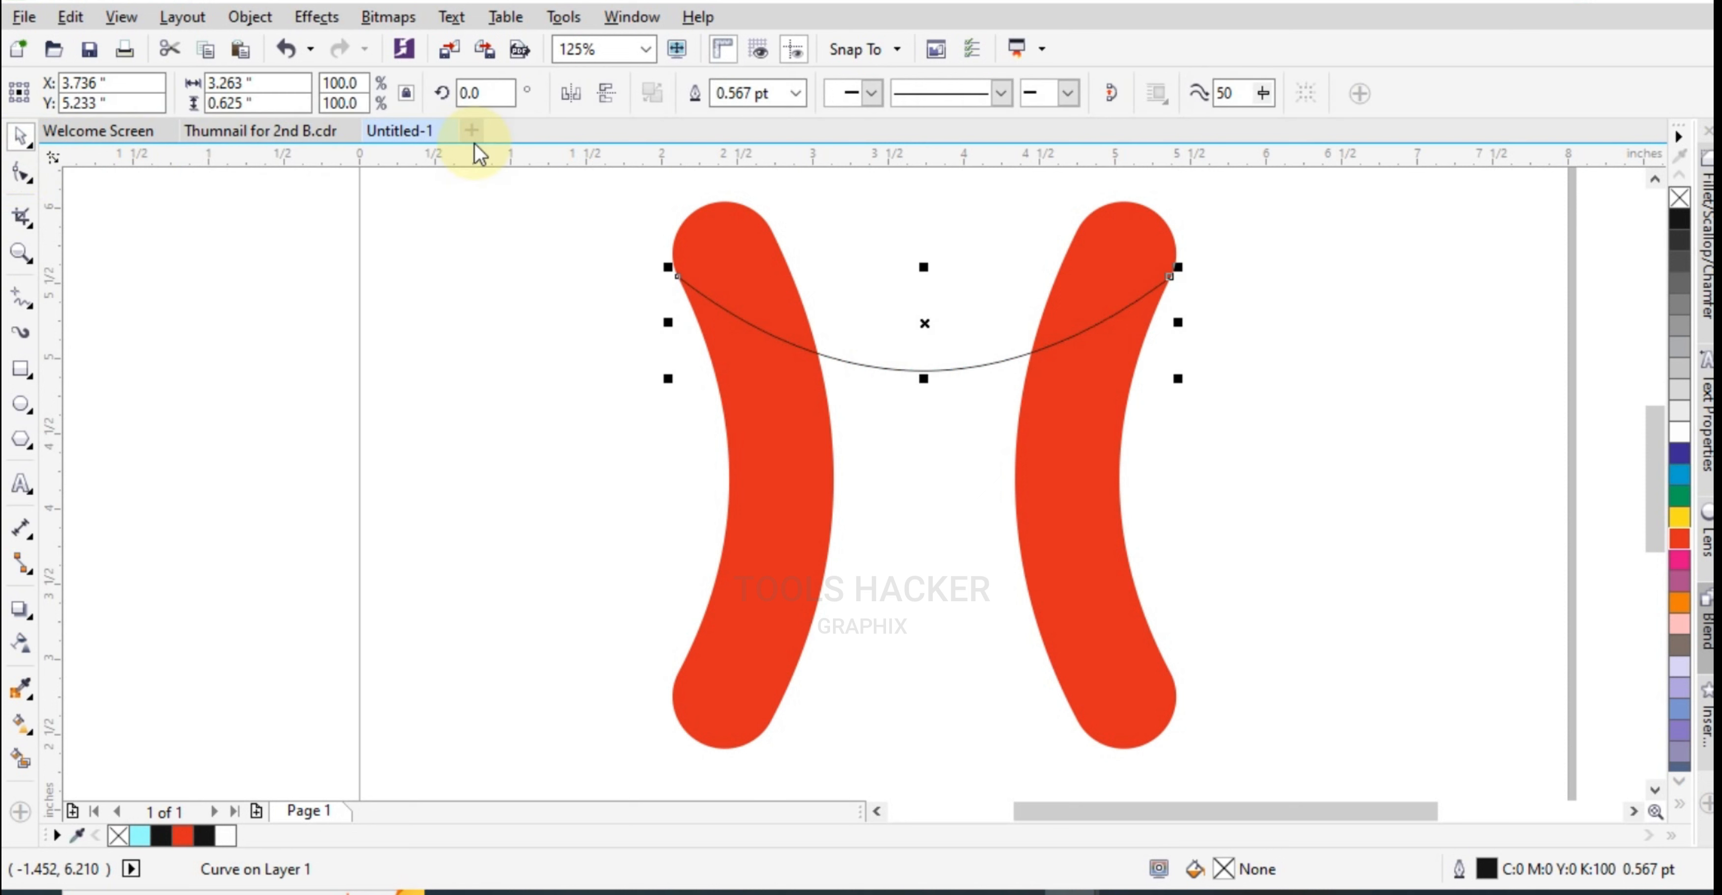
- Make a vertically mirrored copy of the arc and place it across the lower ends of the two bars
left_click(599, 101)
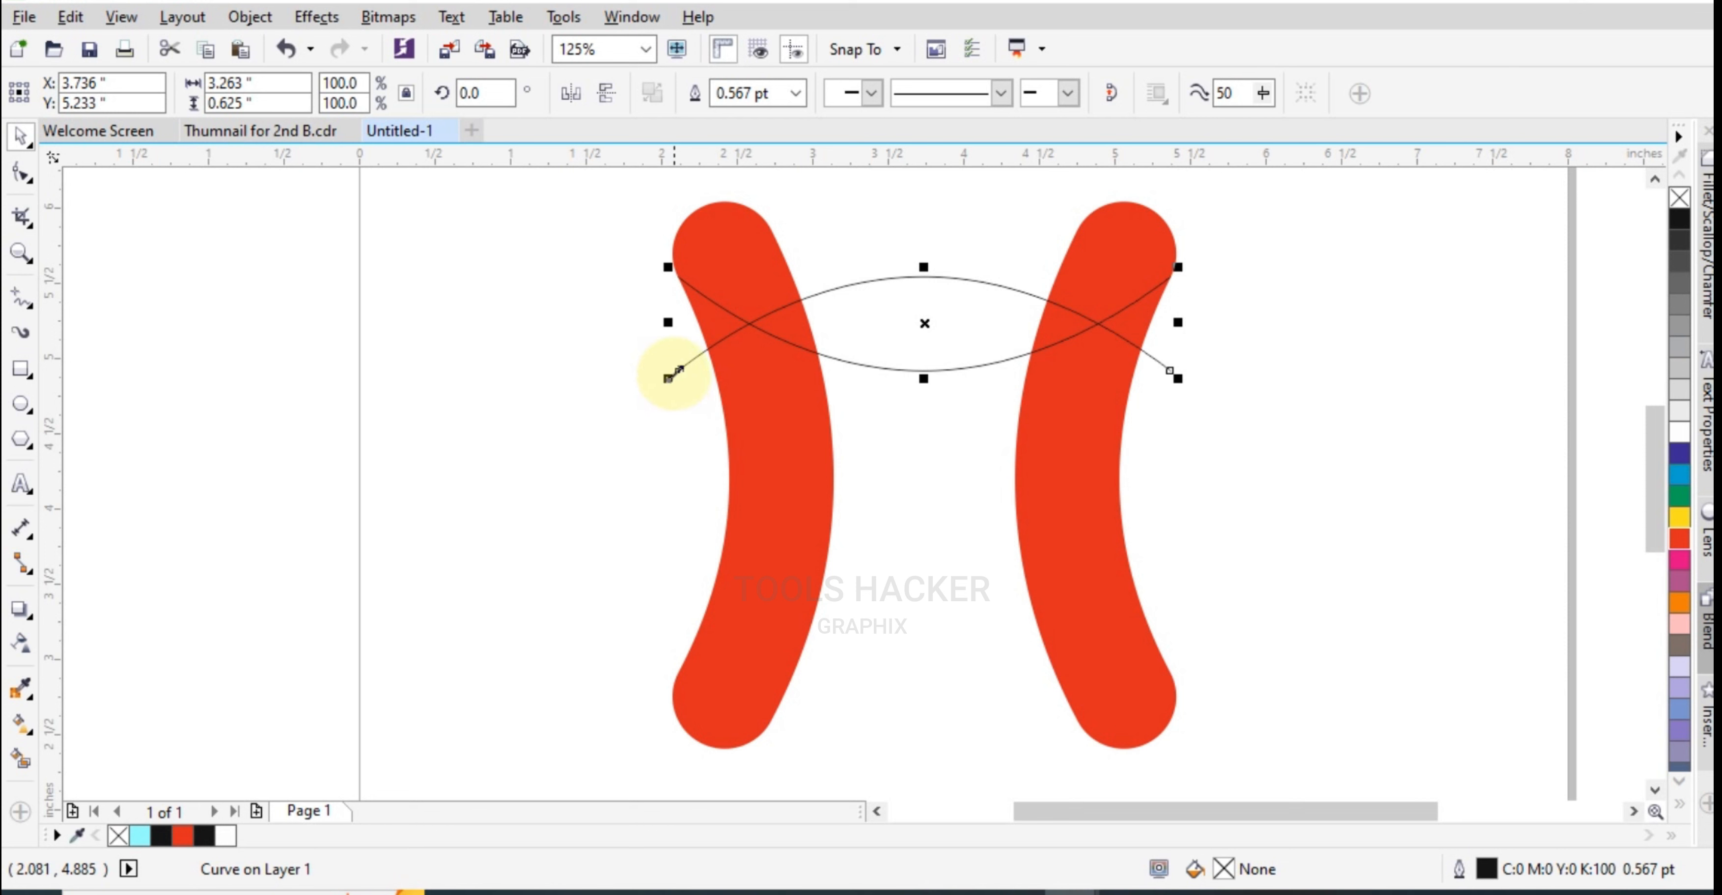
left_click_drag(677, 371, 689, 672)
left_click(1223, 558)
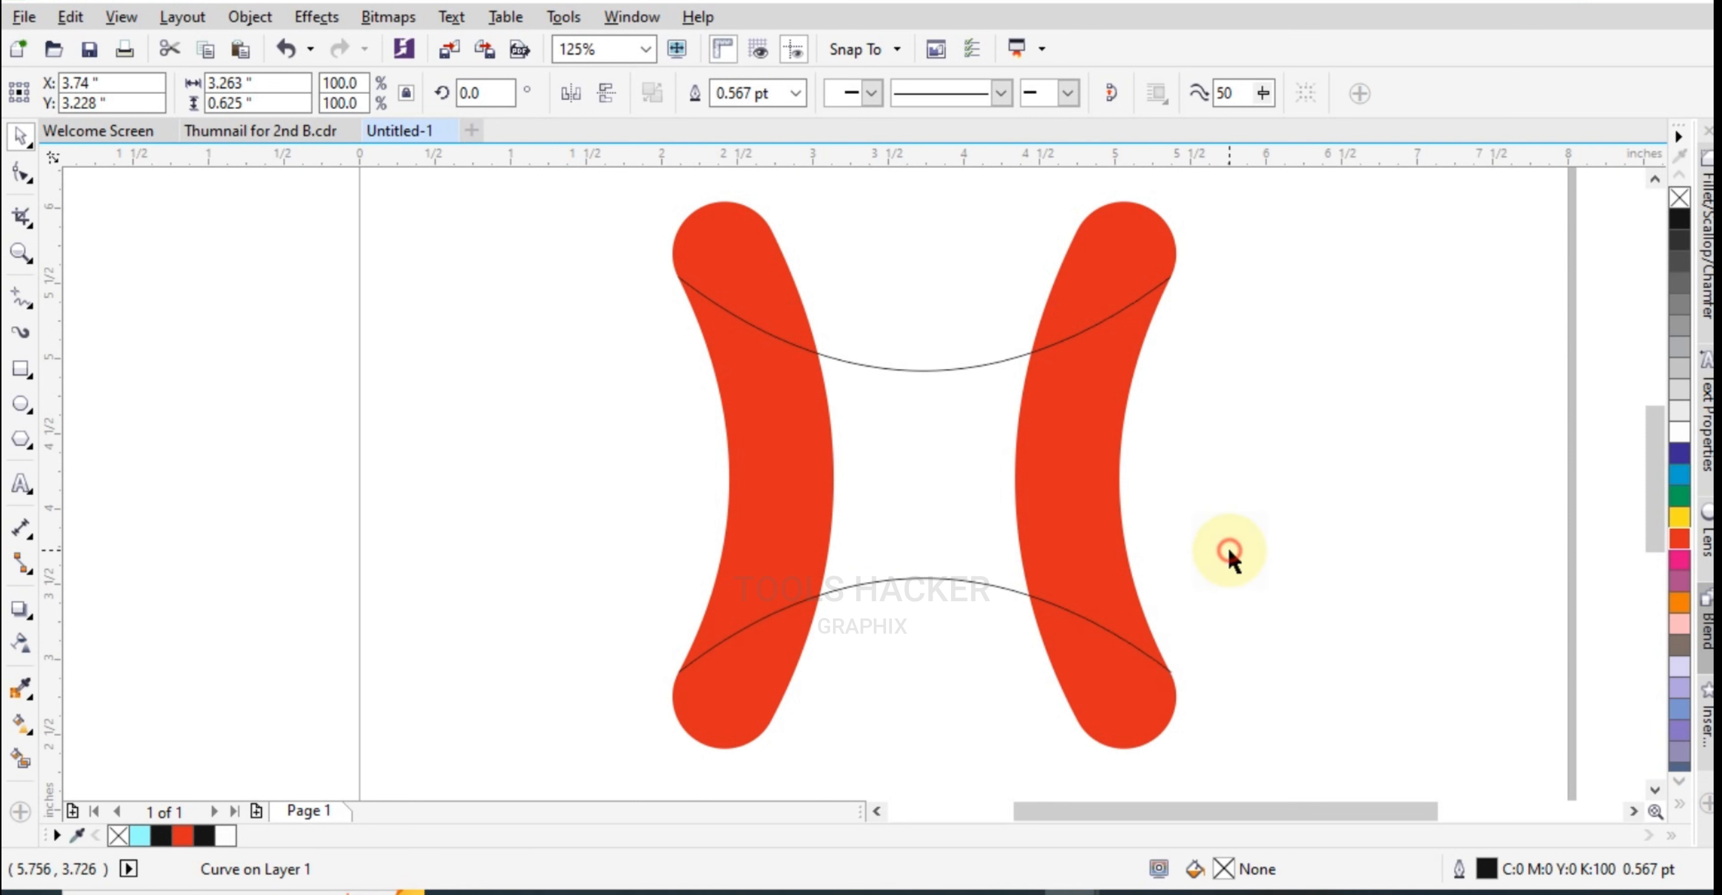
- Smart-fill the left, middle and right regions enclosed by the two arcs and the bars with light cyan
left_click(23, 762)
left_click(760, 492)
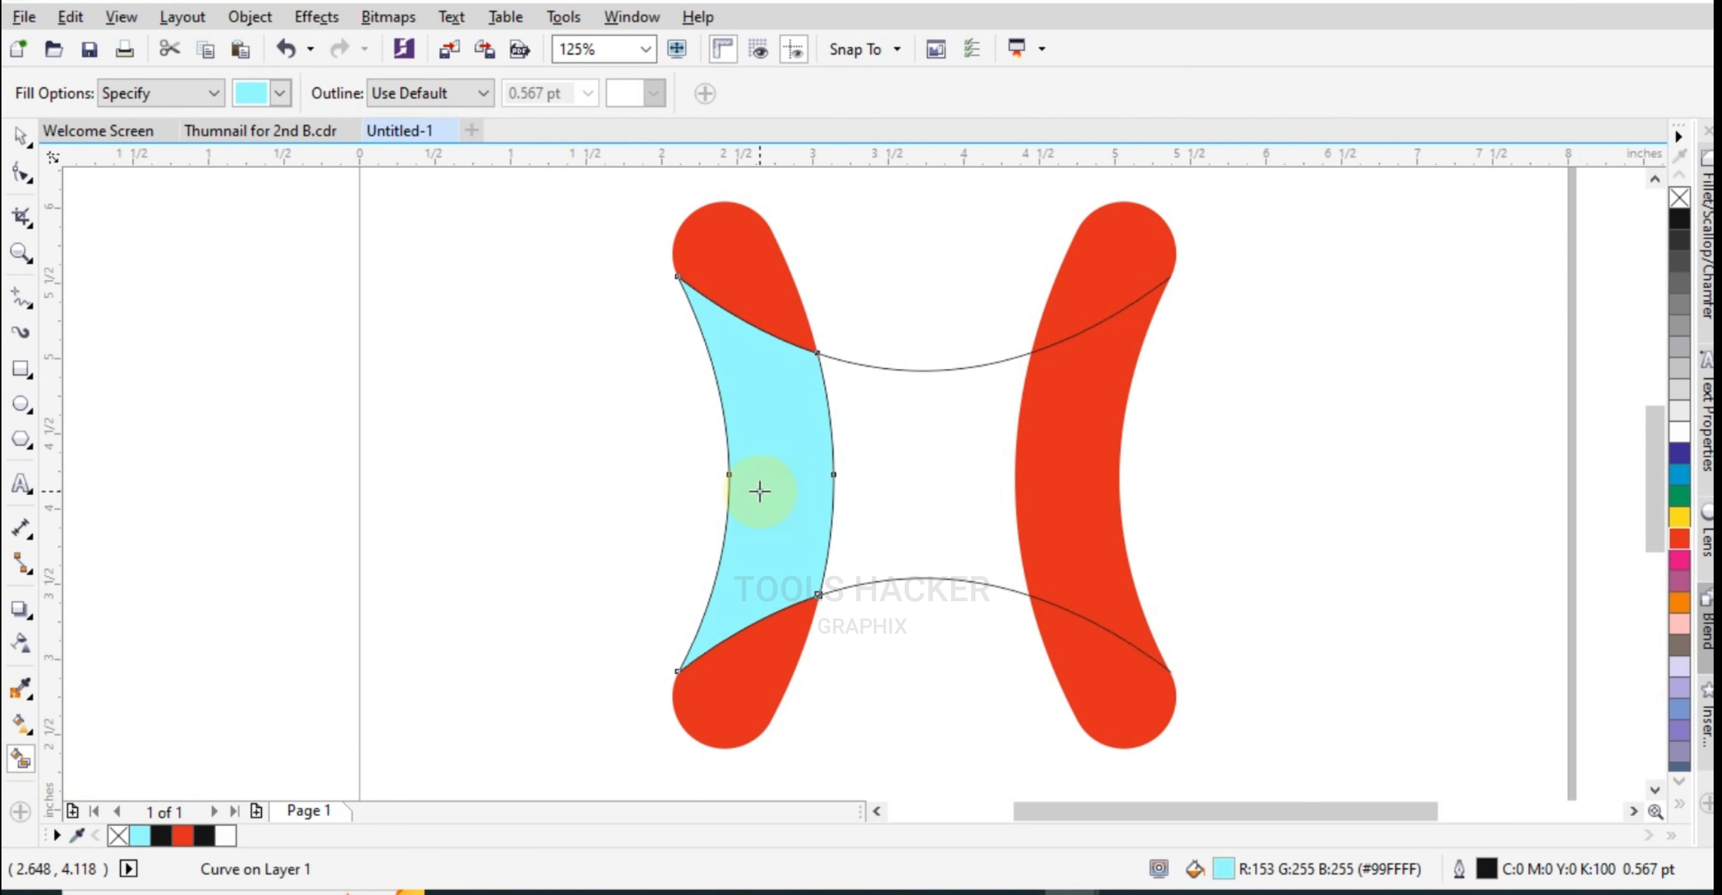
left_click(935, 475)
left_click(1077, 498)
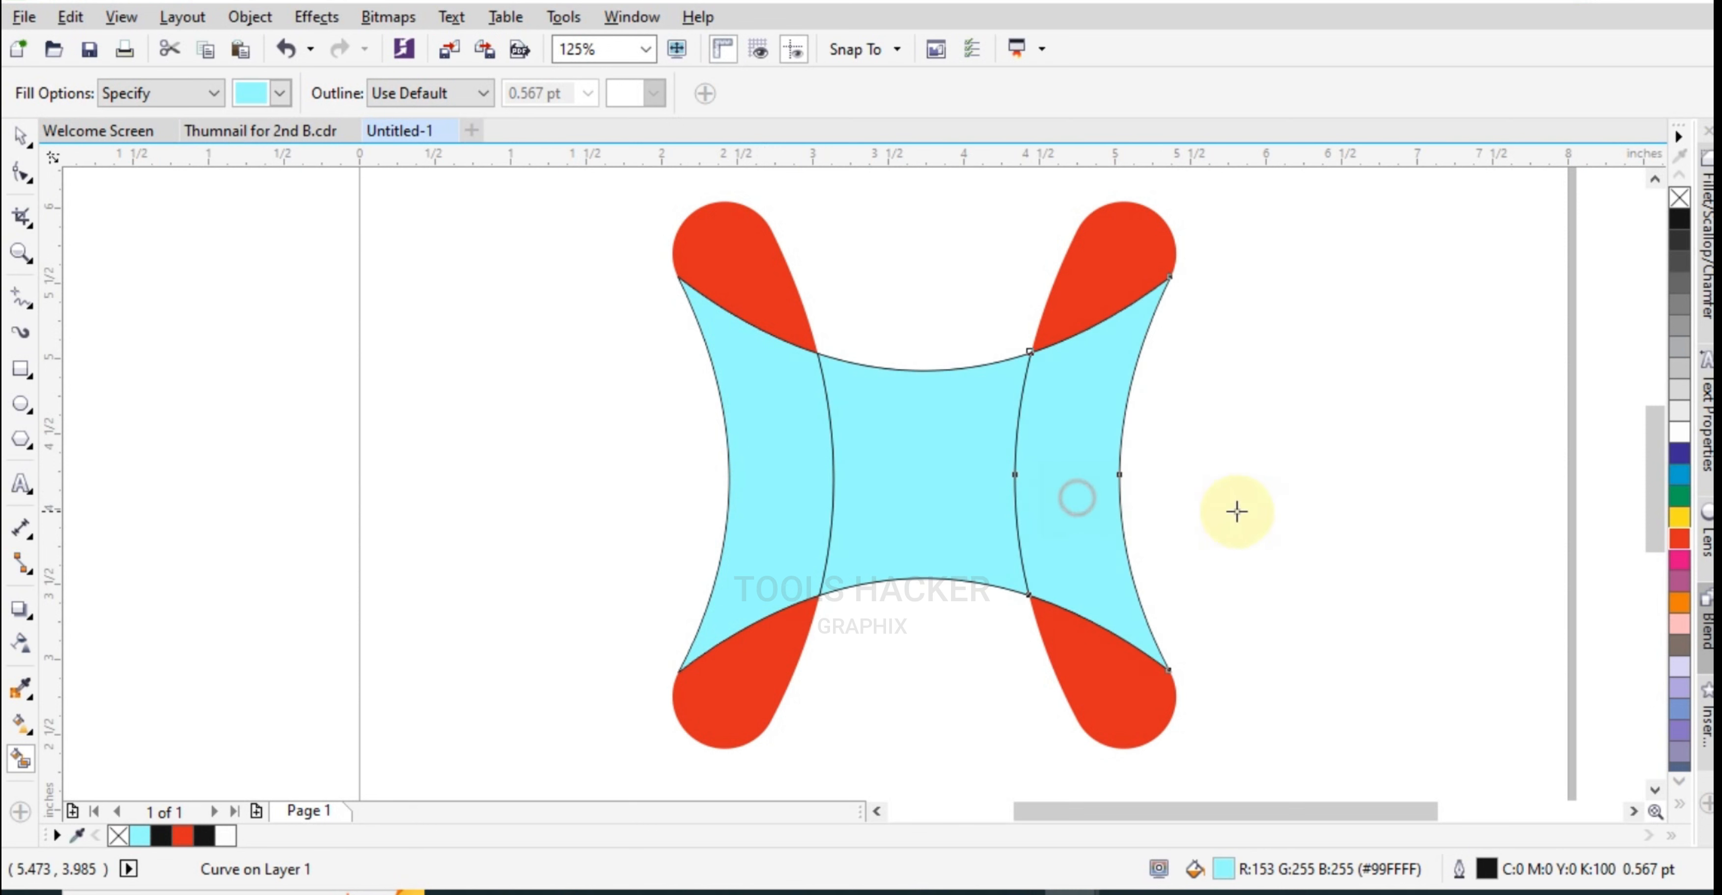
left_click(20, 138)
left_click(289, 261)
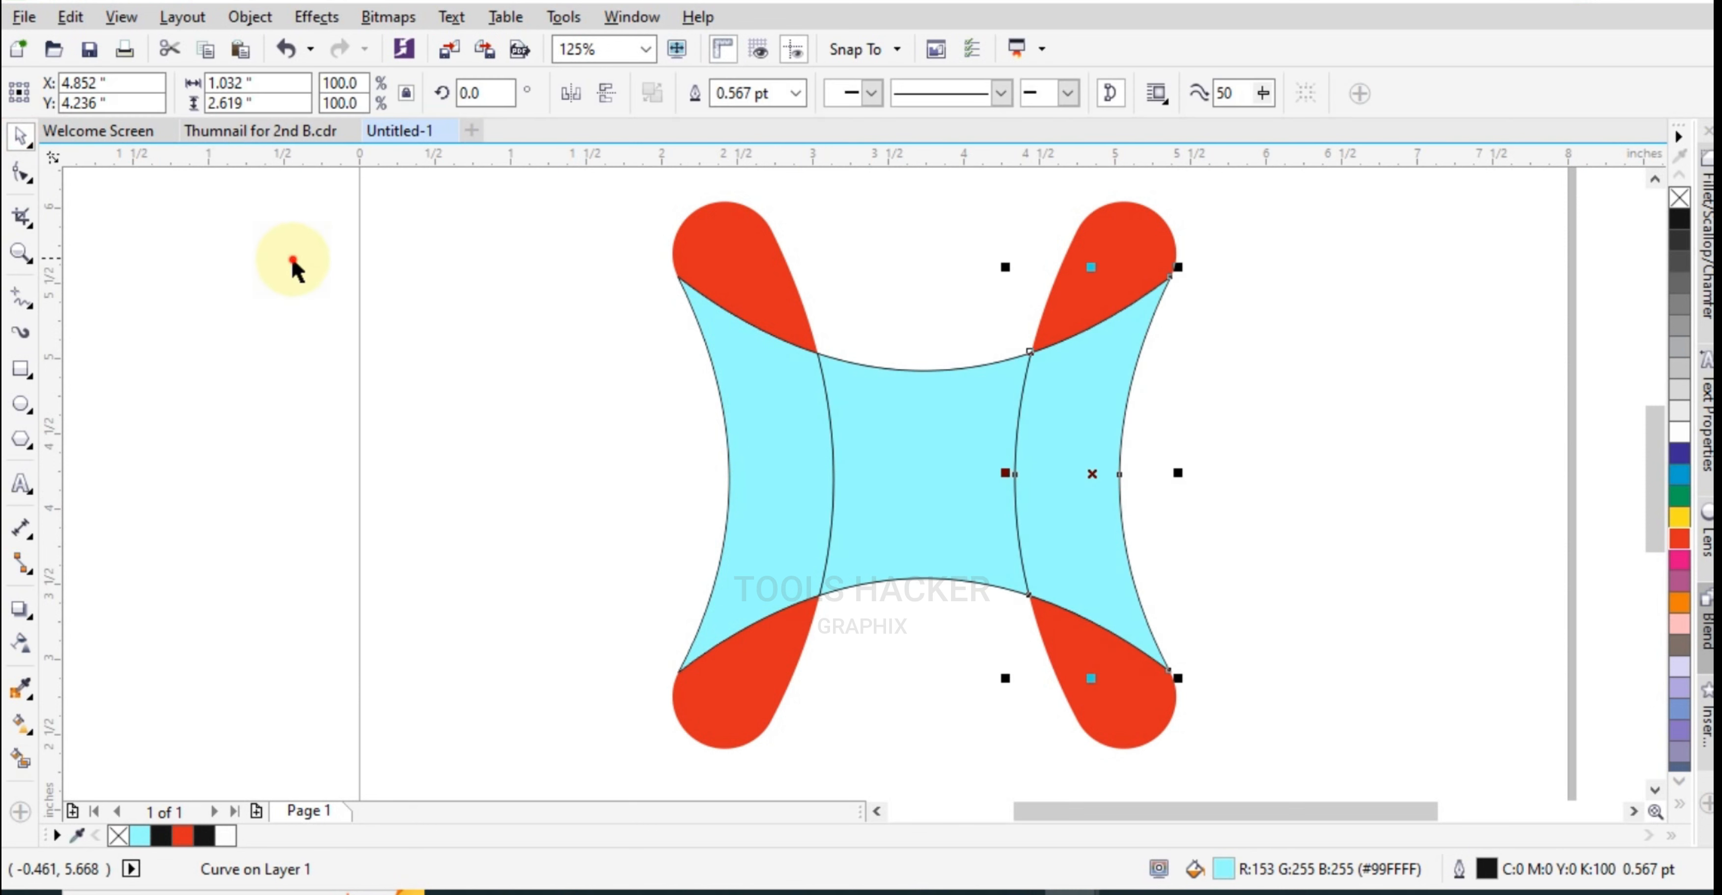
- Weld the three light cyan regions into a single shape
left_click(1074, 452)
left_click(825, 456, "shift")
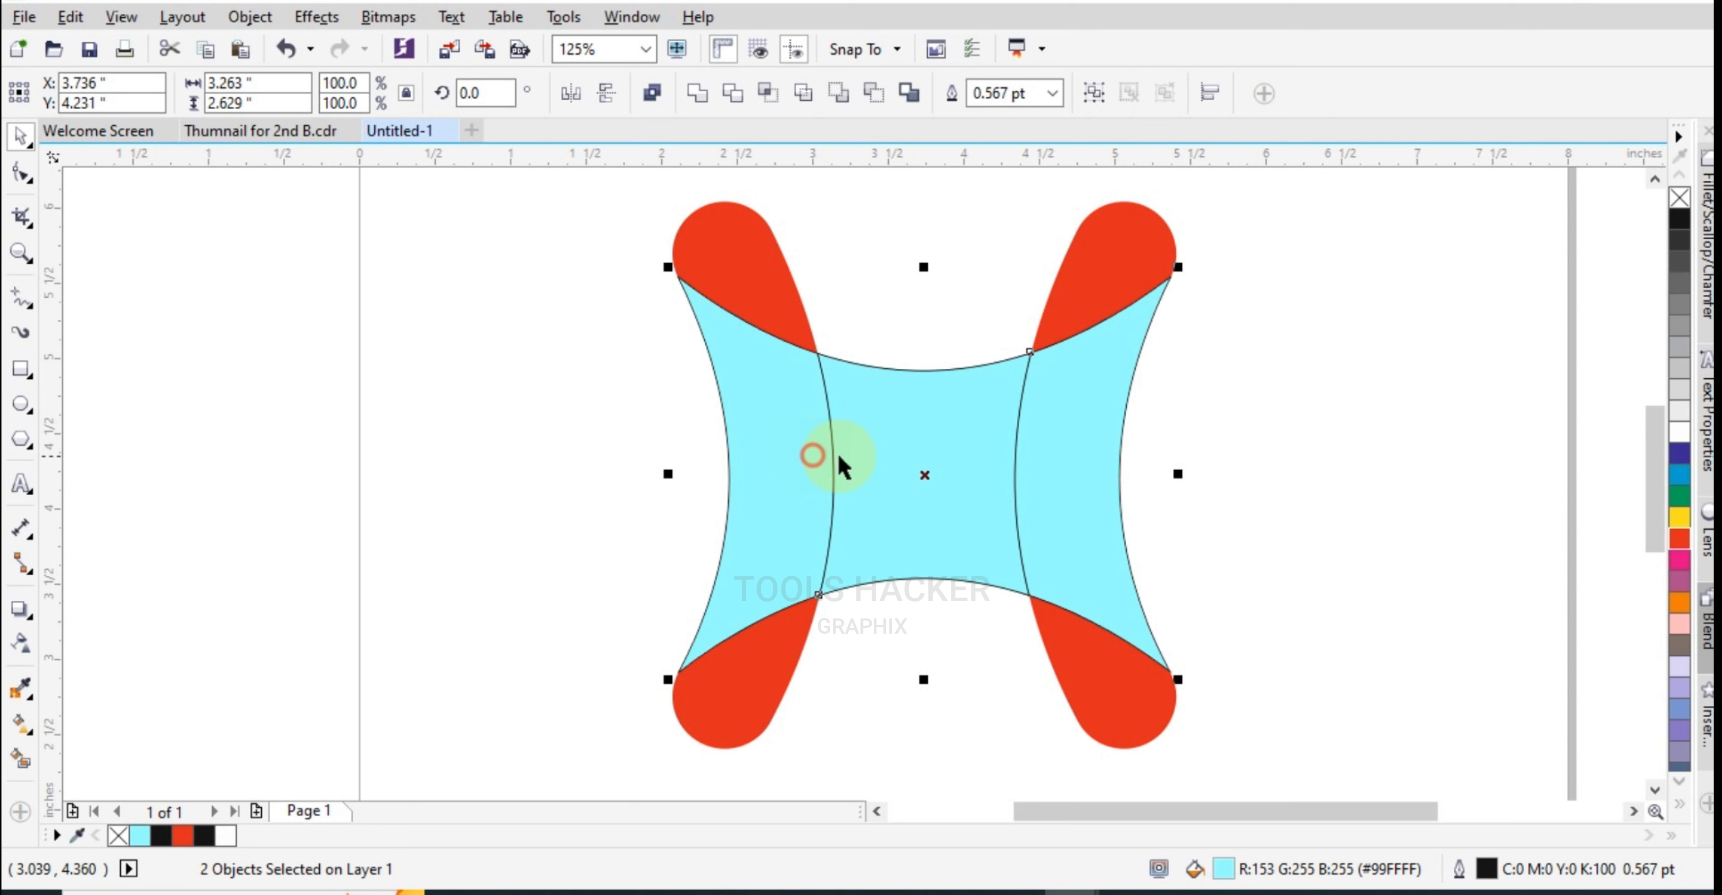
left_click(923, 423, "shift")
left_click(699, 93)
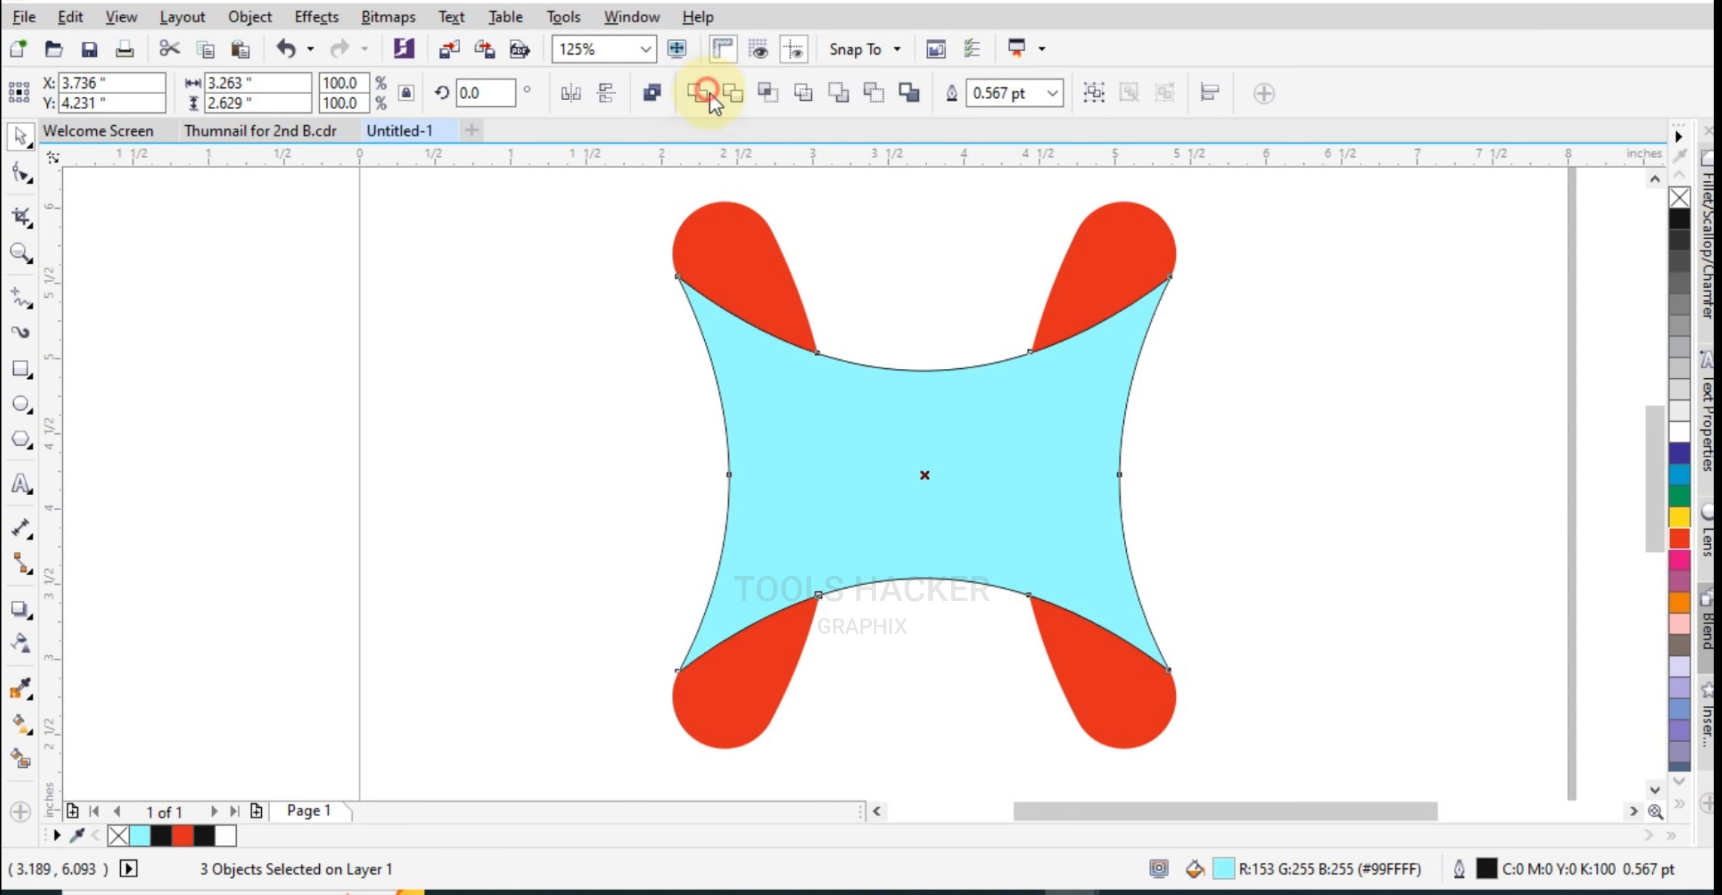
left_click(1287, 414)
- Remove the outline from the welded cyan shape
left_click(1021, 428)
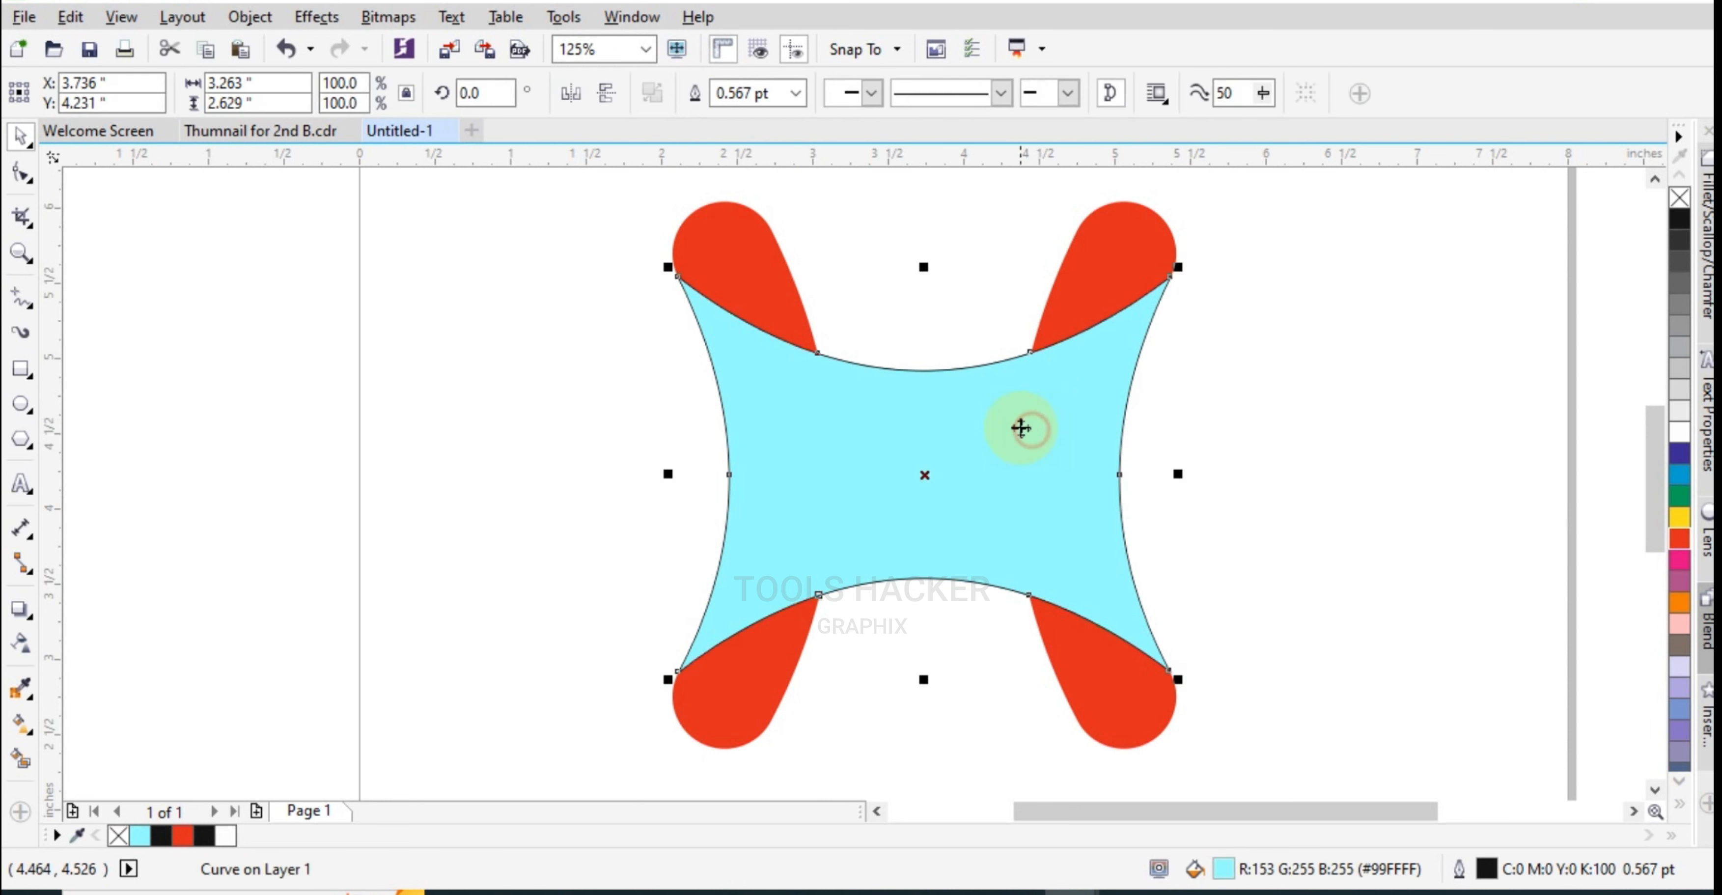
right_click(1680, 198)
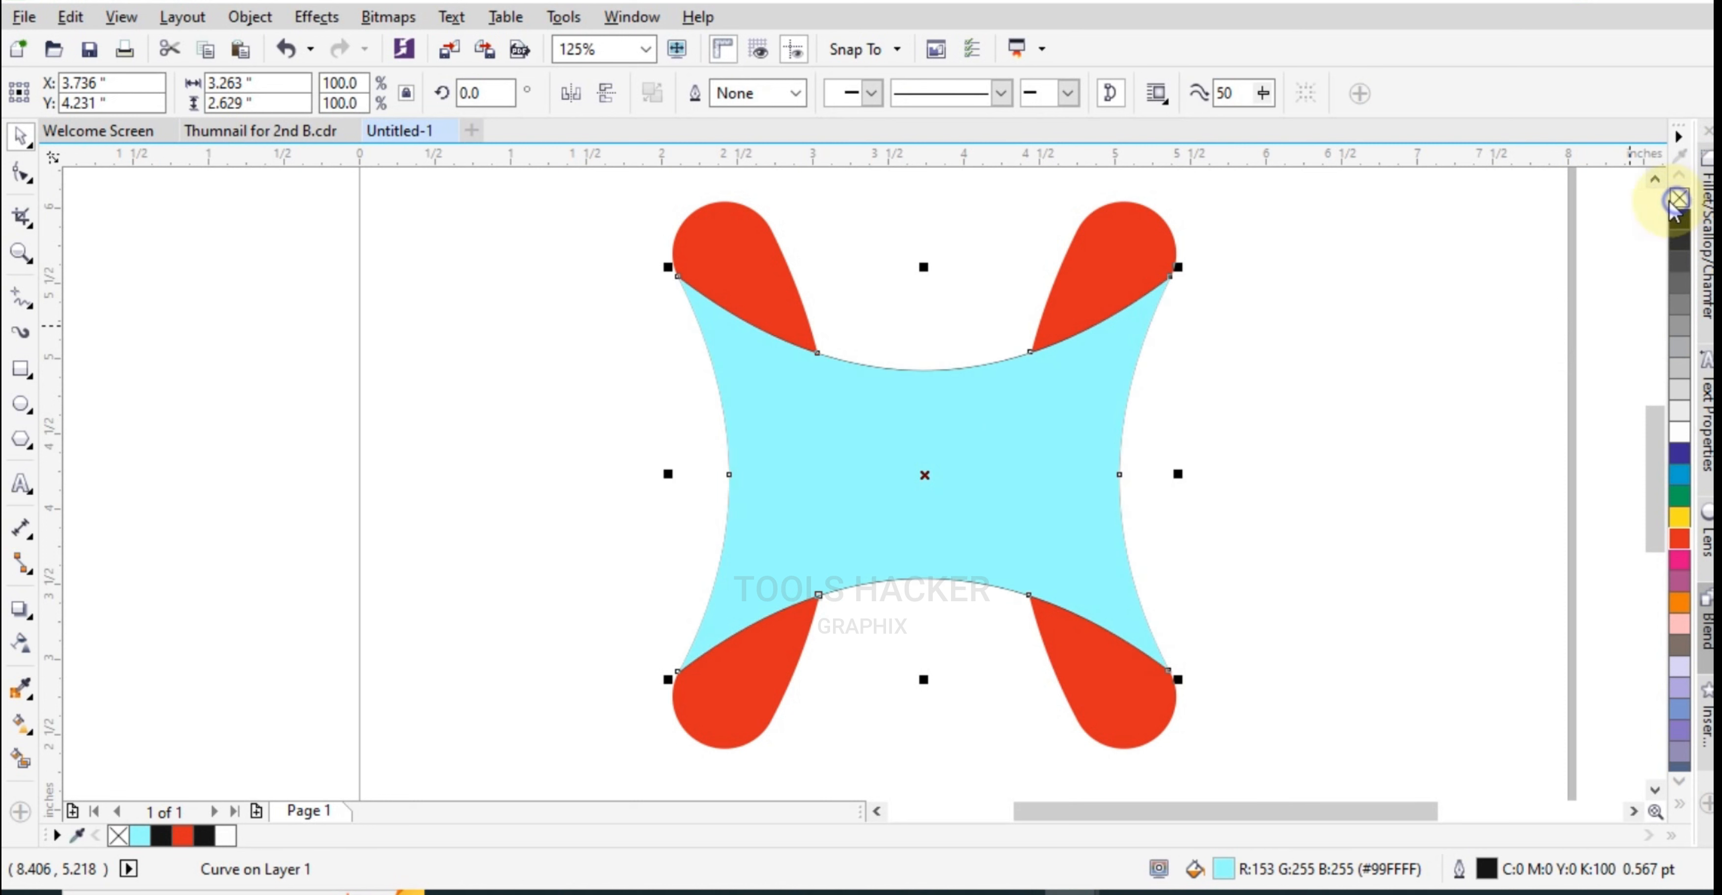
left_click(1239, 495)
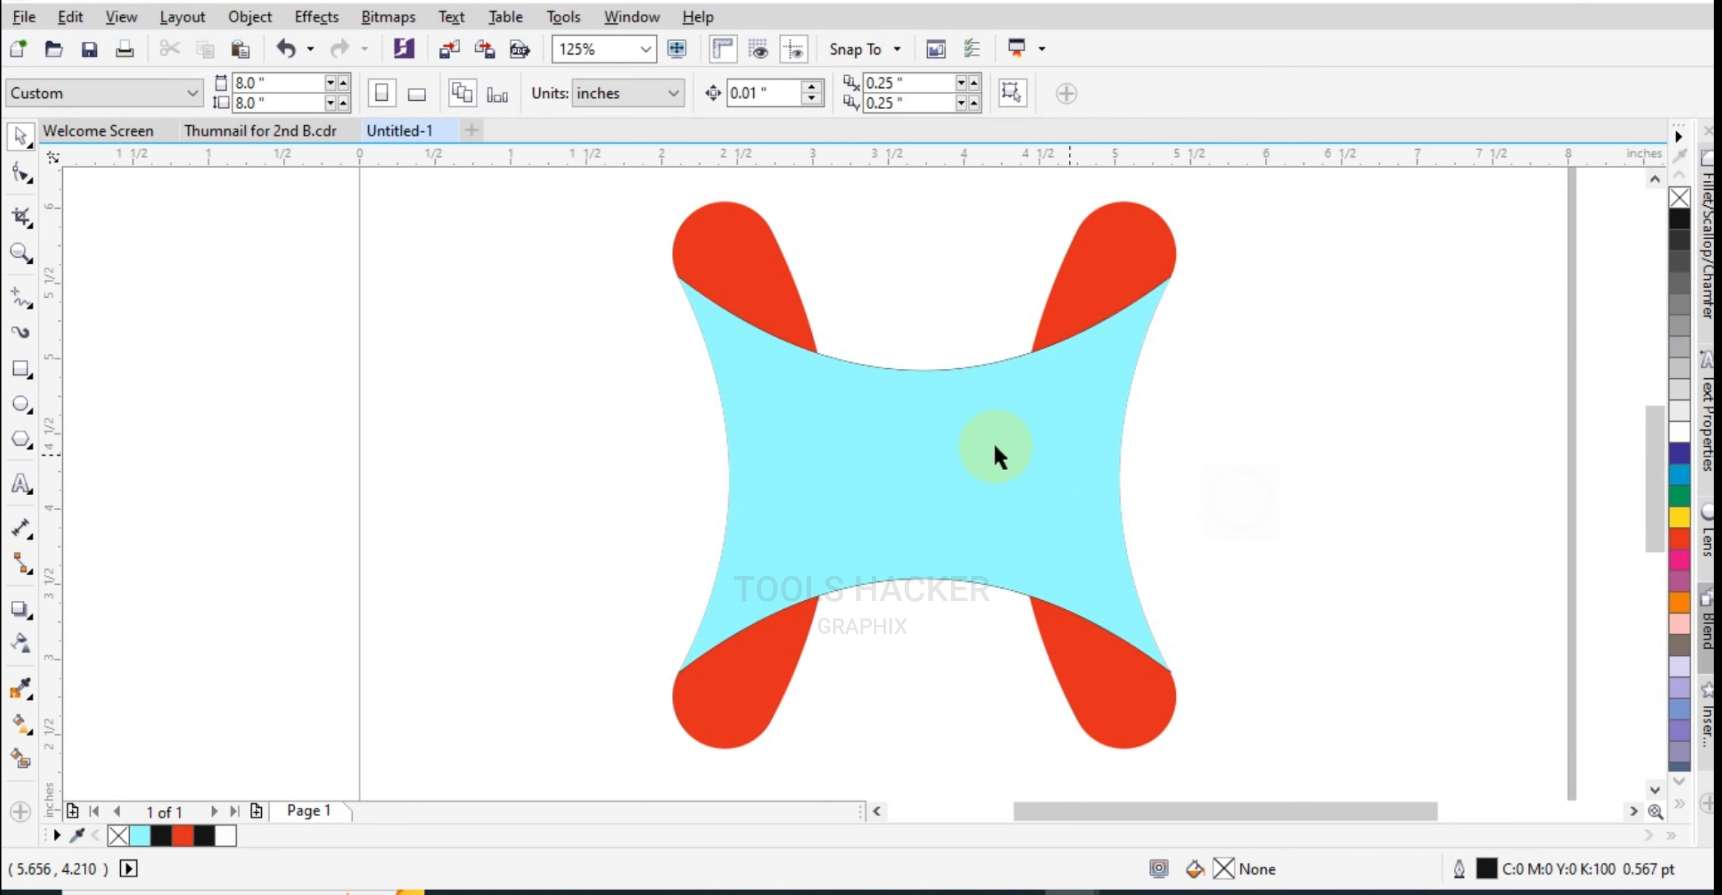
- Apply a 2 by 2 mesh fill to the cyan shape and colour its top and bottom rows of nodes yellow
left_click(897, 446)
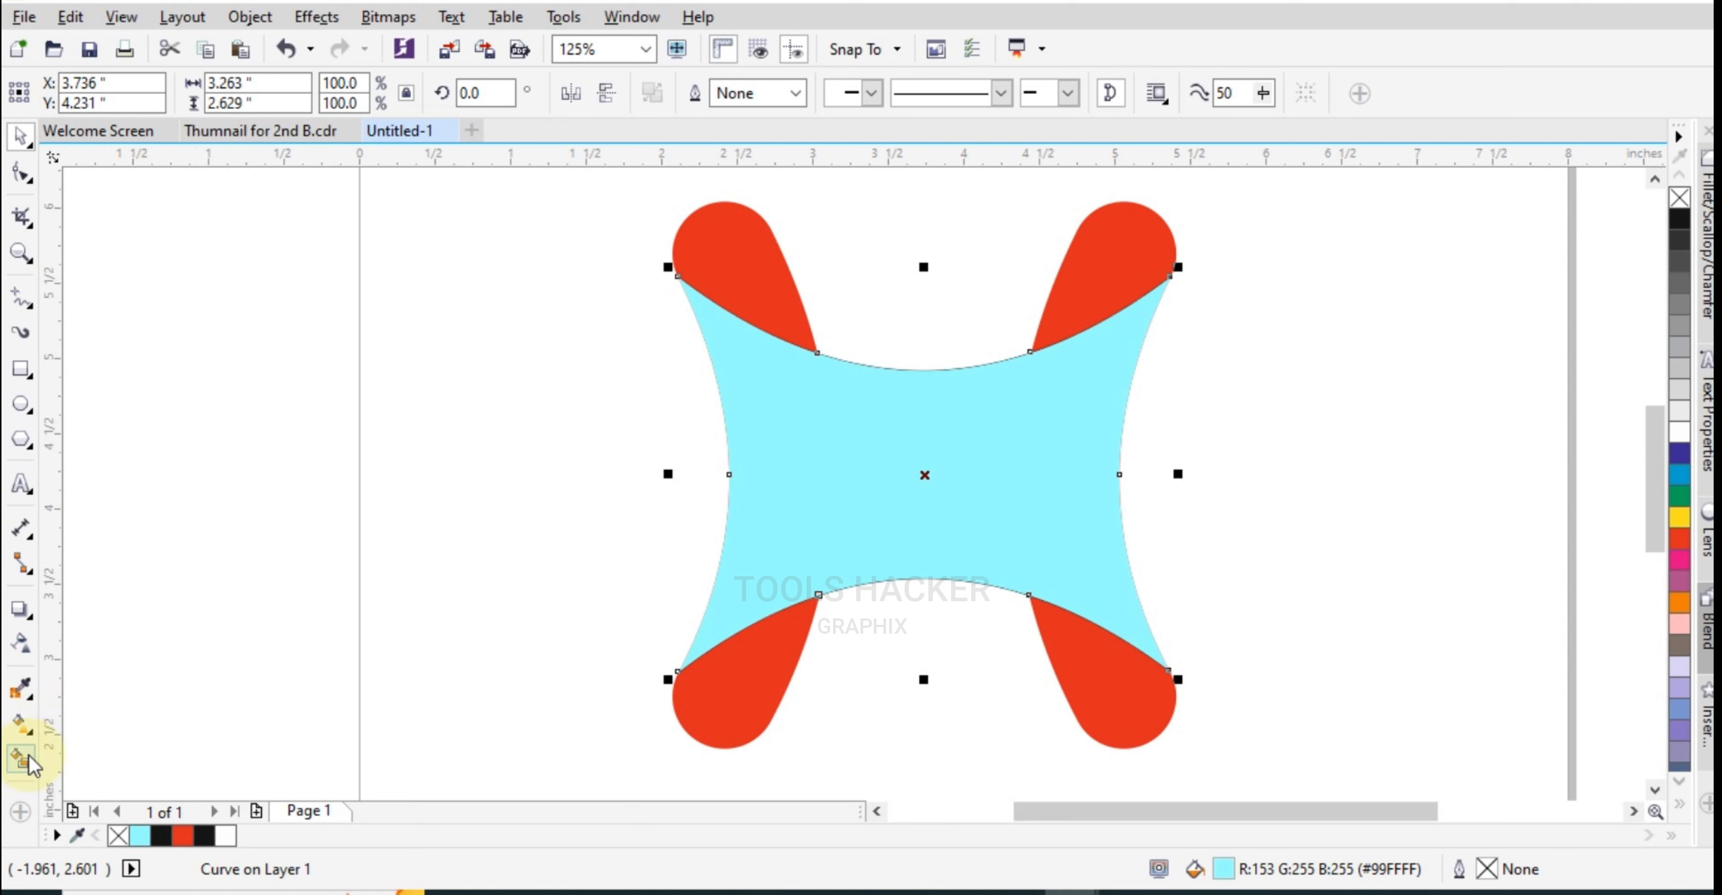
left_click(30, 736)
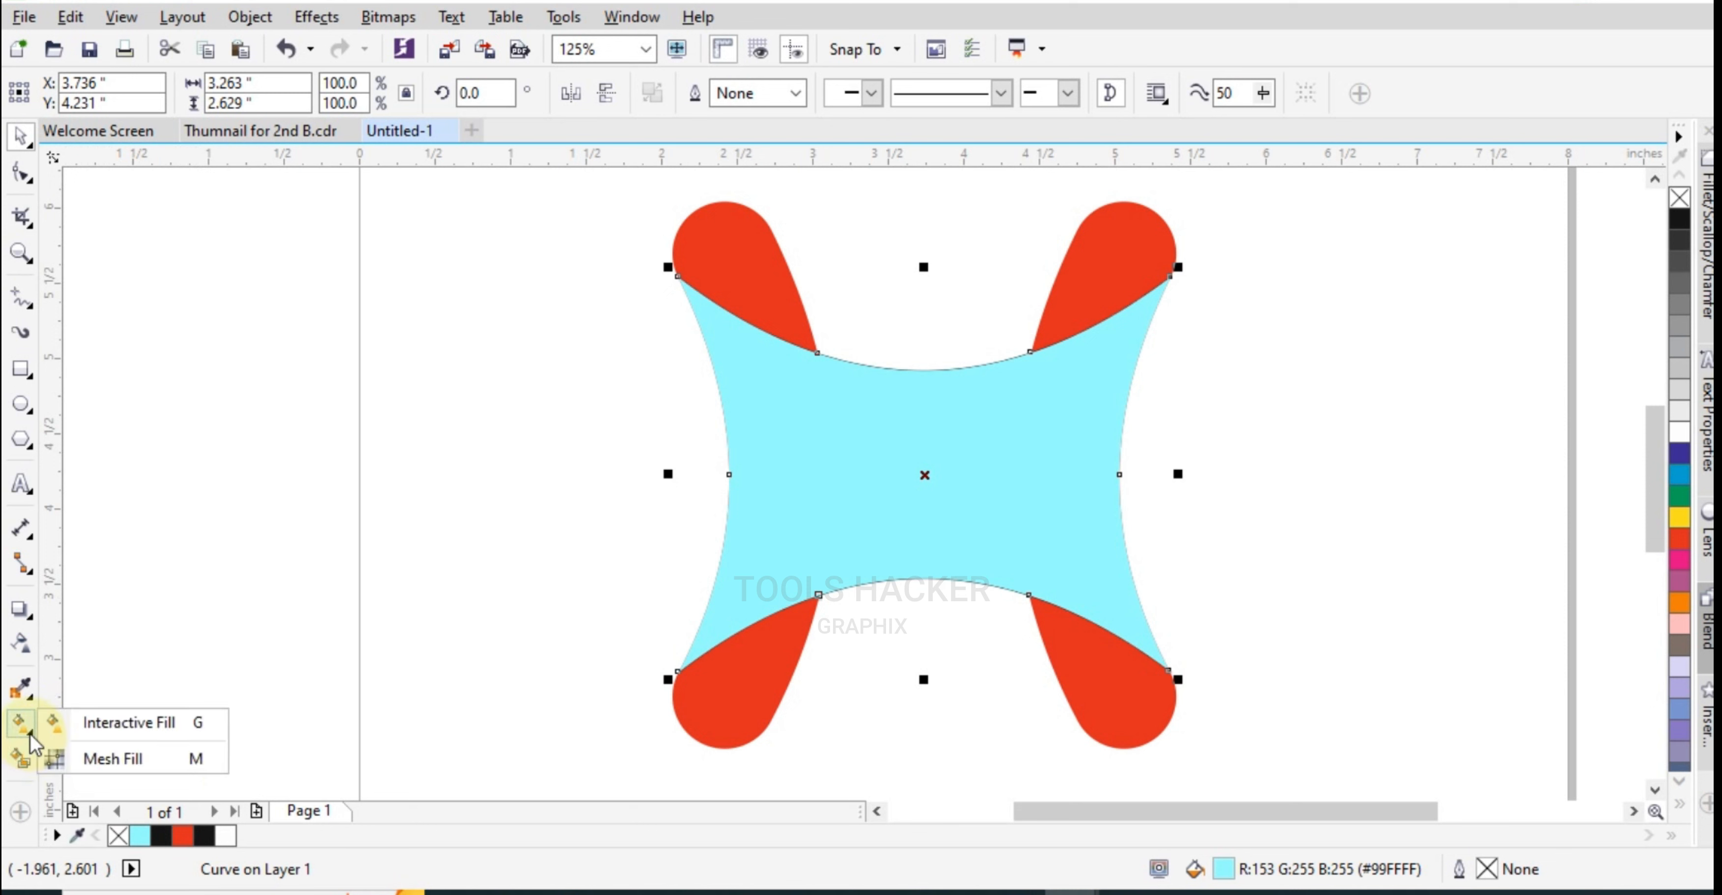
left_click(54, 758)
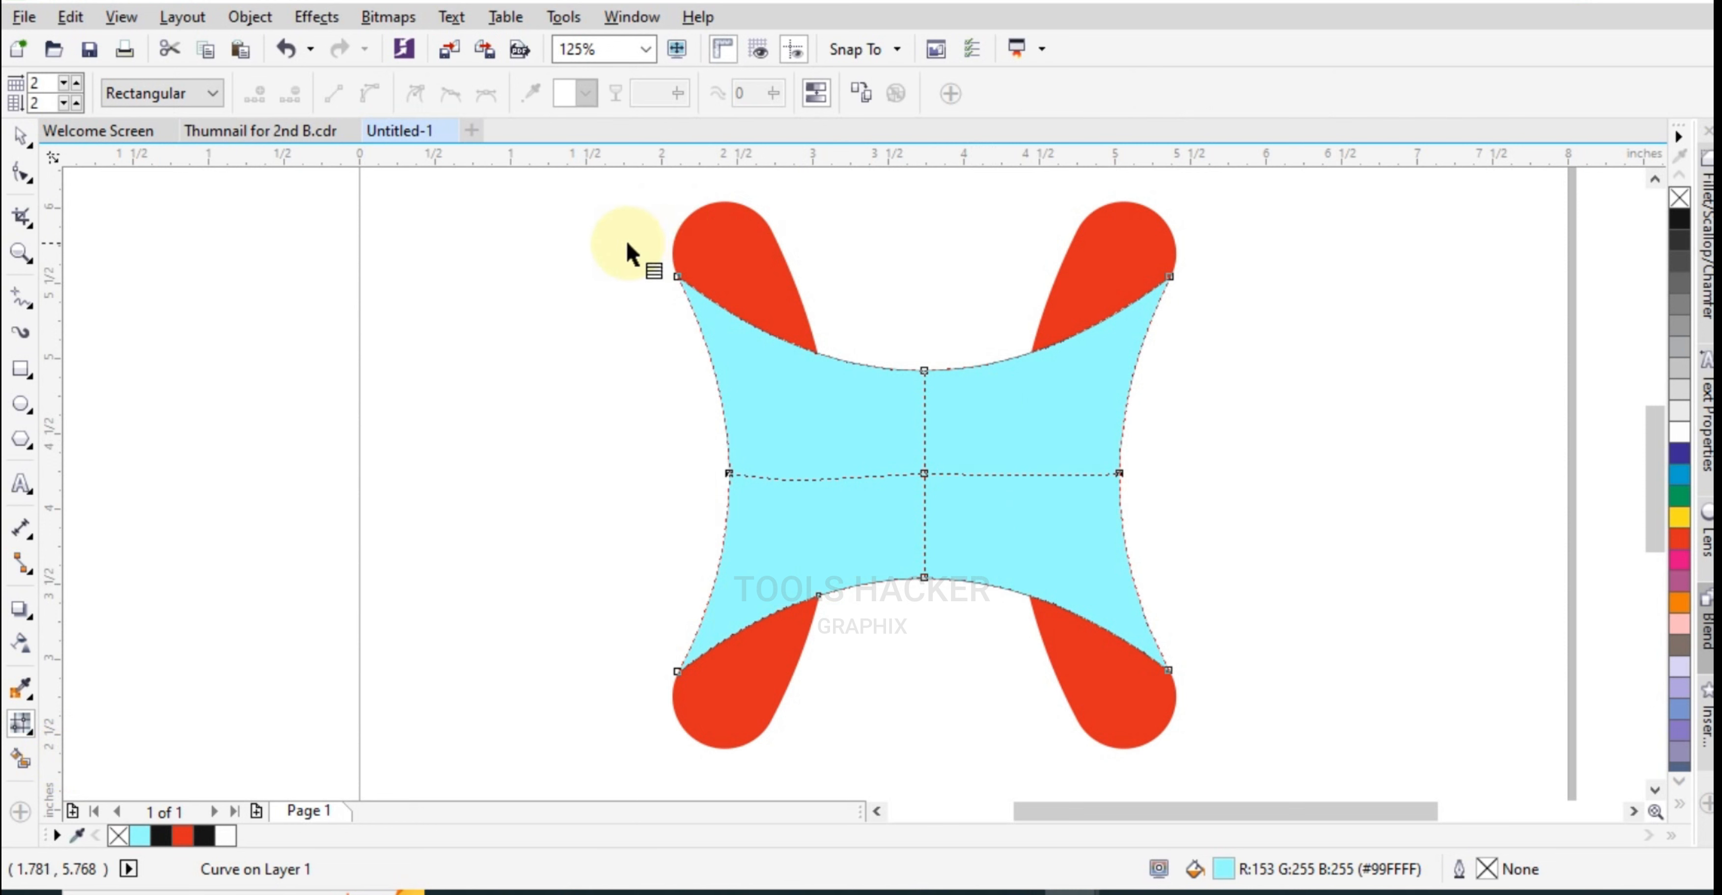
left_click_drag(628, 243, 1203, 380)
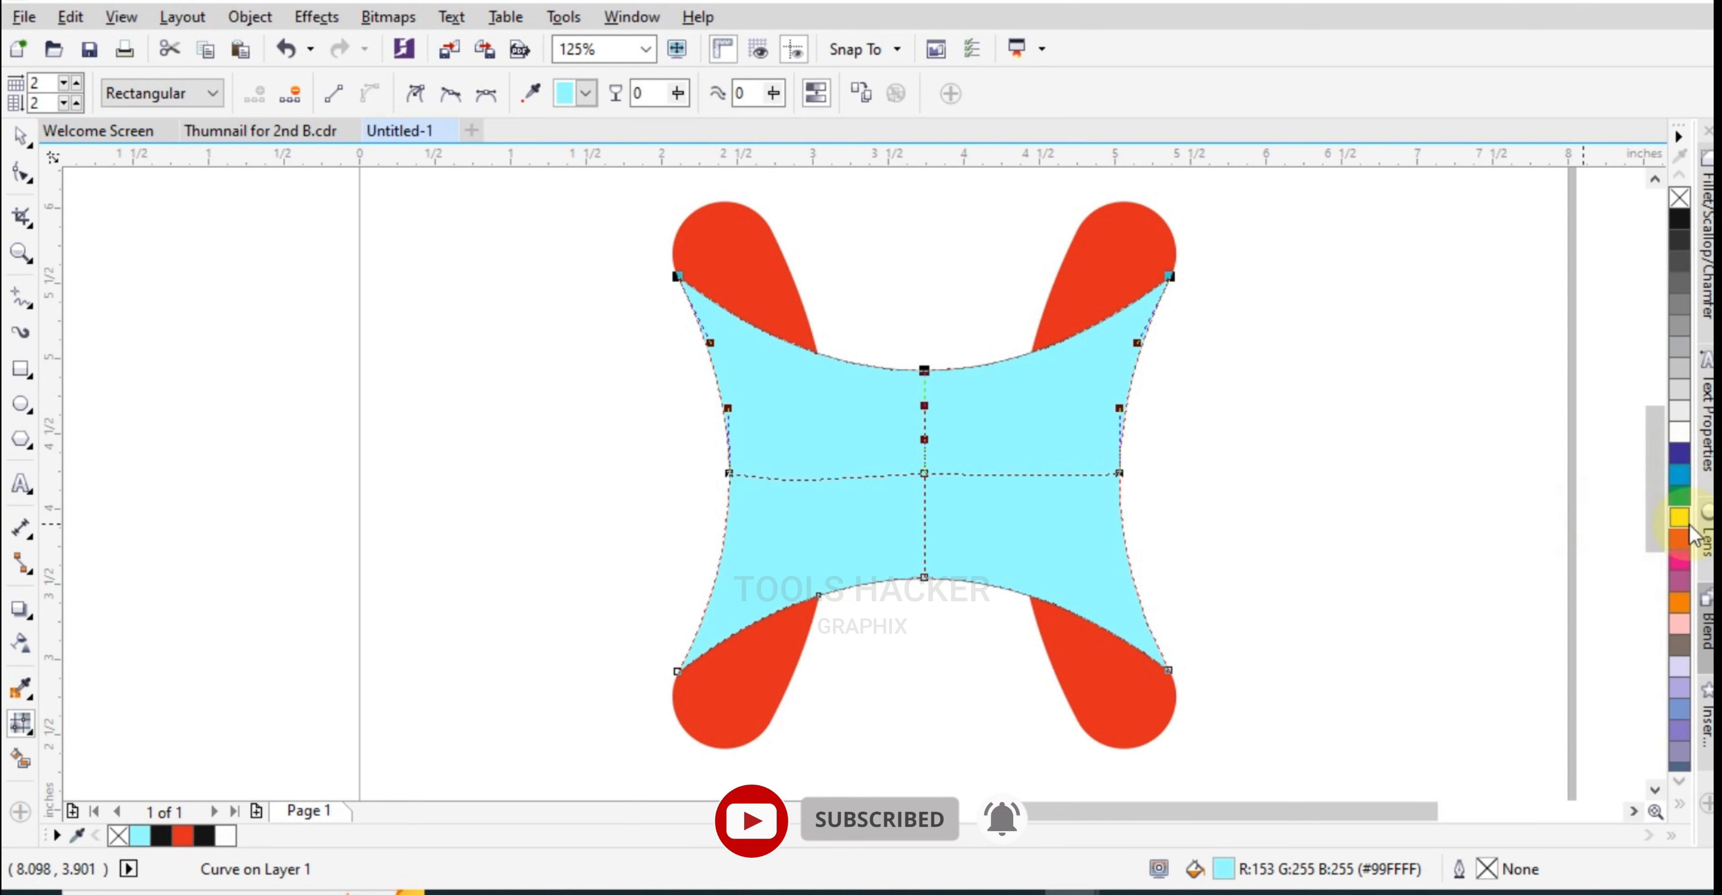
left_click(1681, 519)
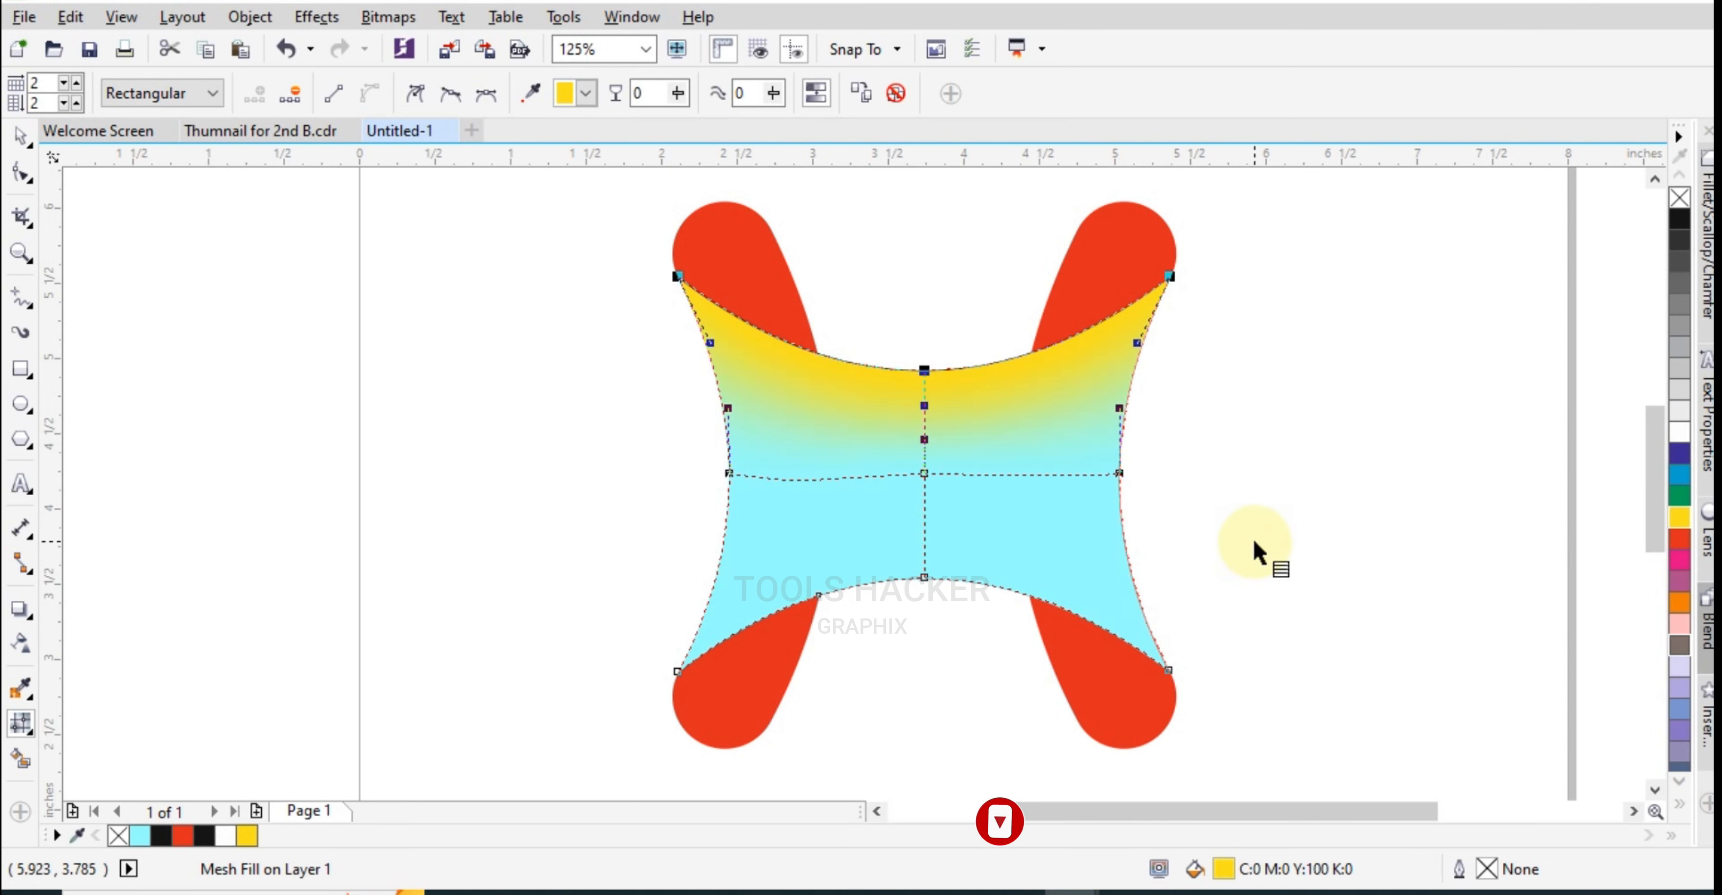
left_click_drag(1254, 542, 654, 709)
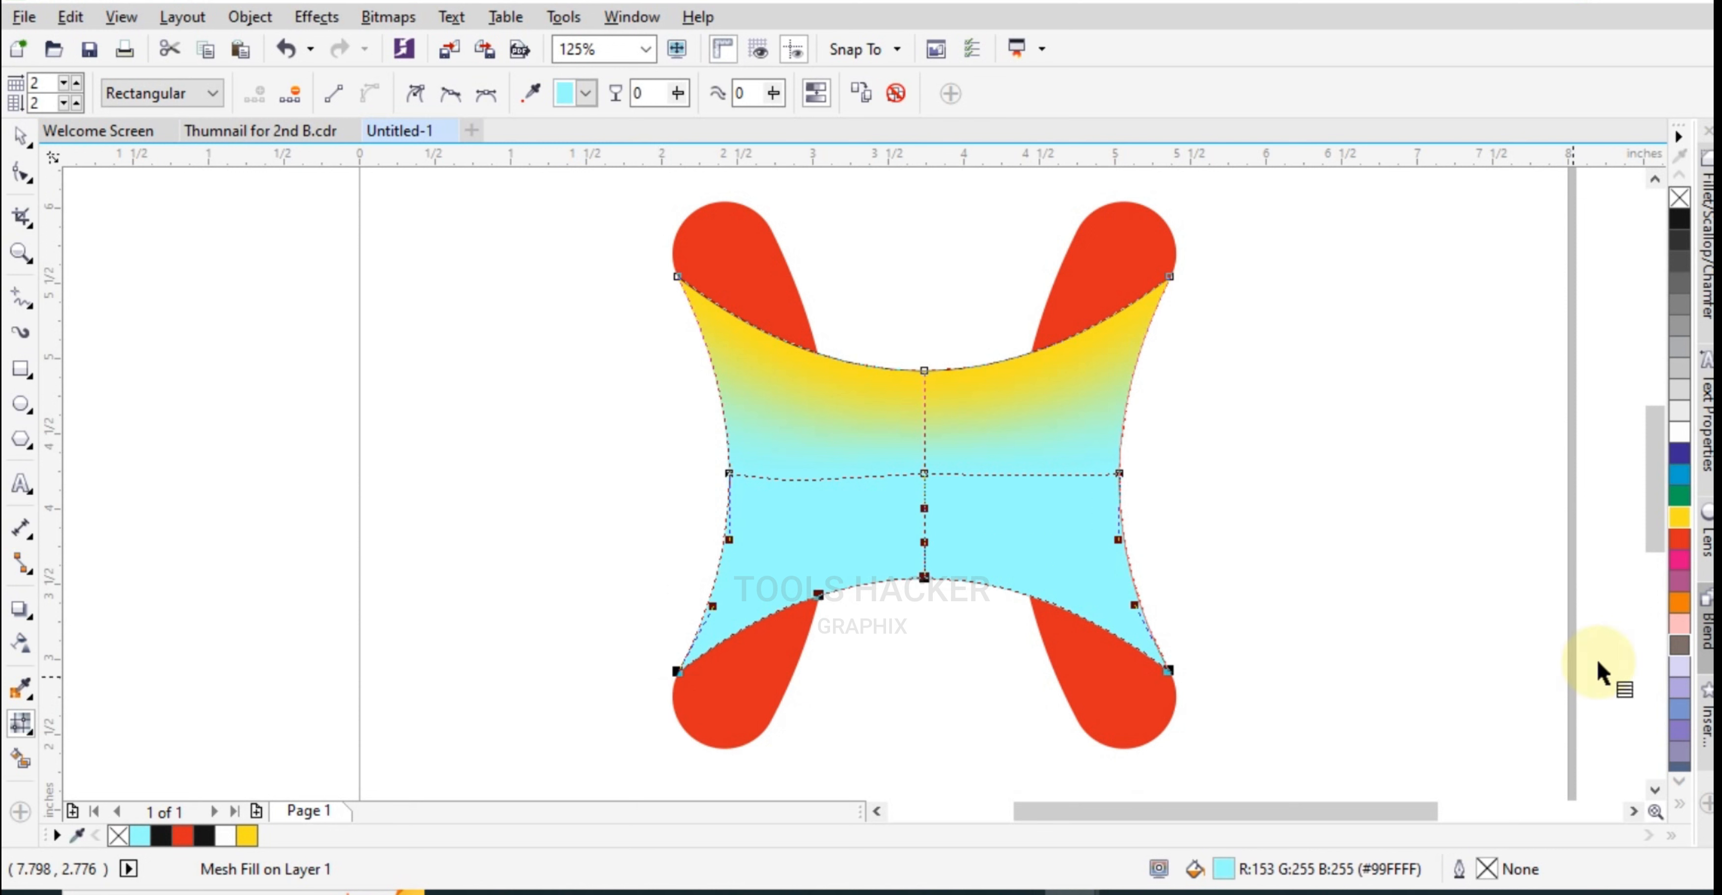
left_click(1680, 517)
- Colour the middle row of mesh nodes dark blue, leave mesh editing and select the mesh-filled shape
left_click_drag(1164, 425, 943, 465)
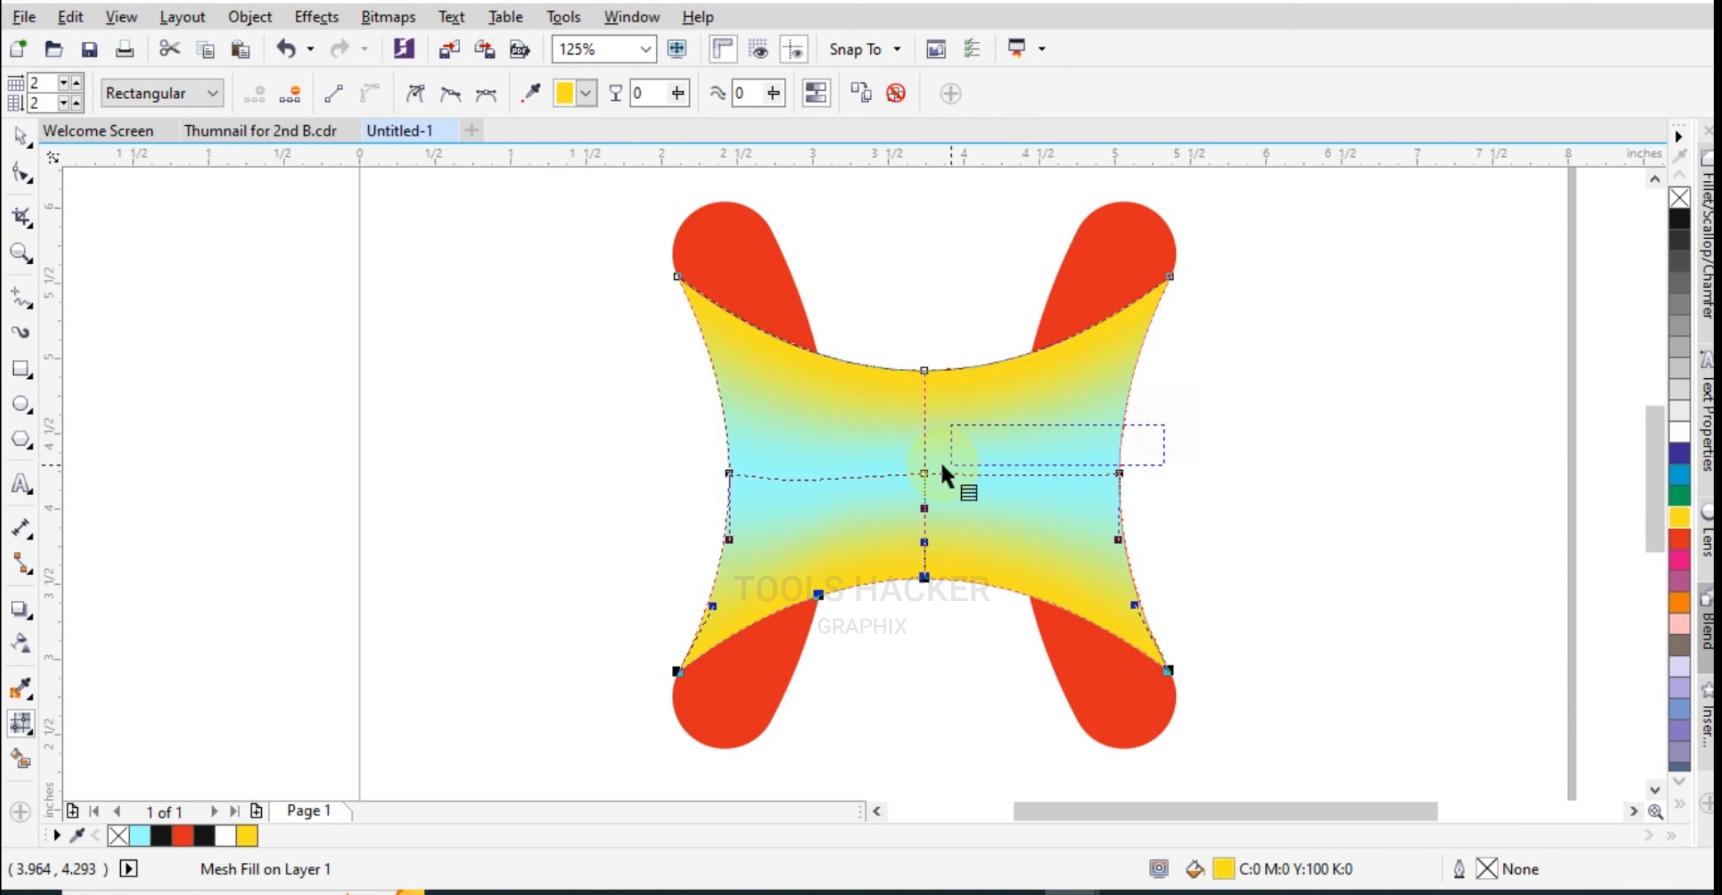
left_click_drag(753, 474, 703, 480)
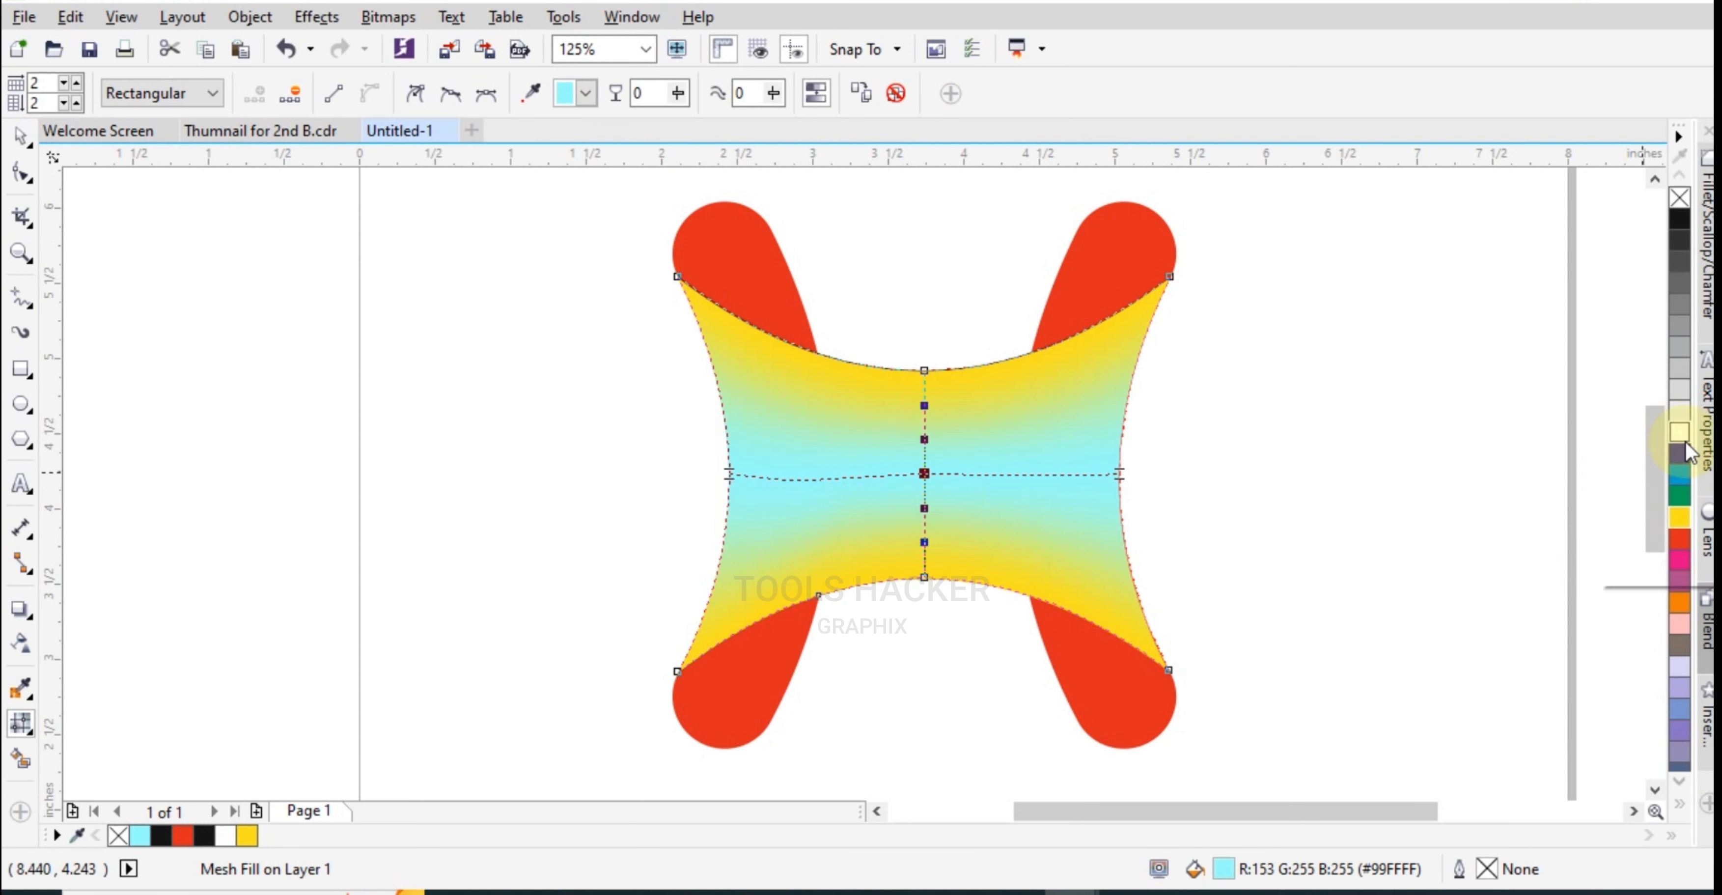
left_click(1679, 453)
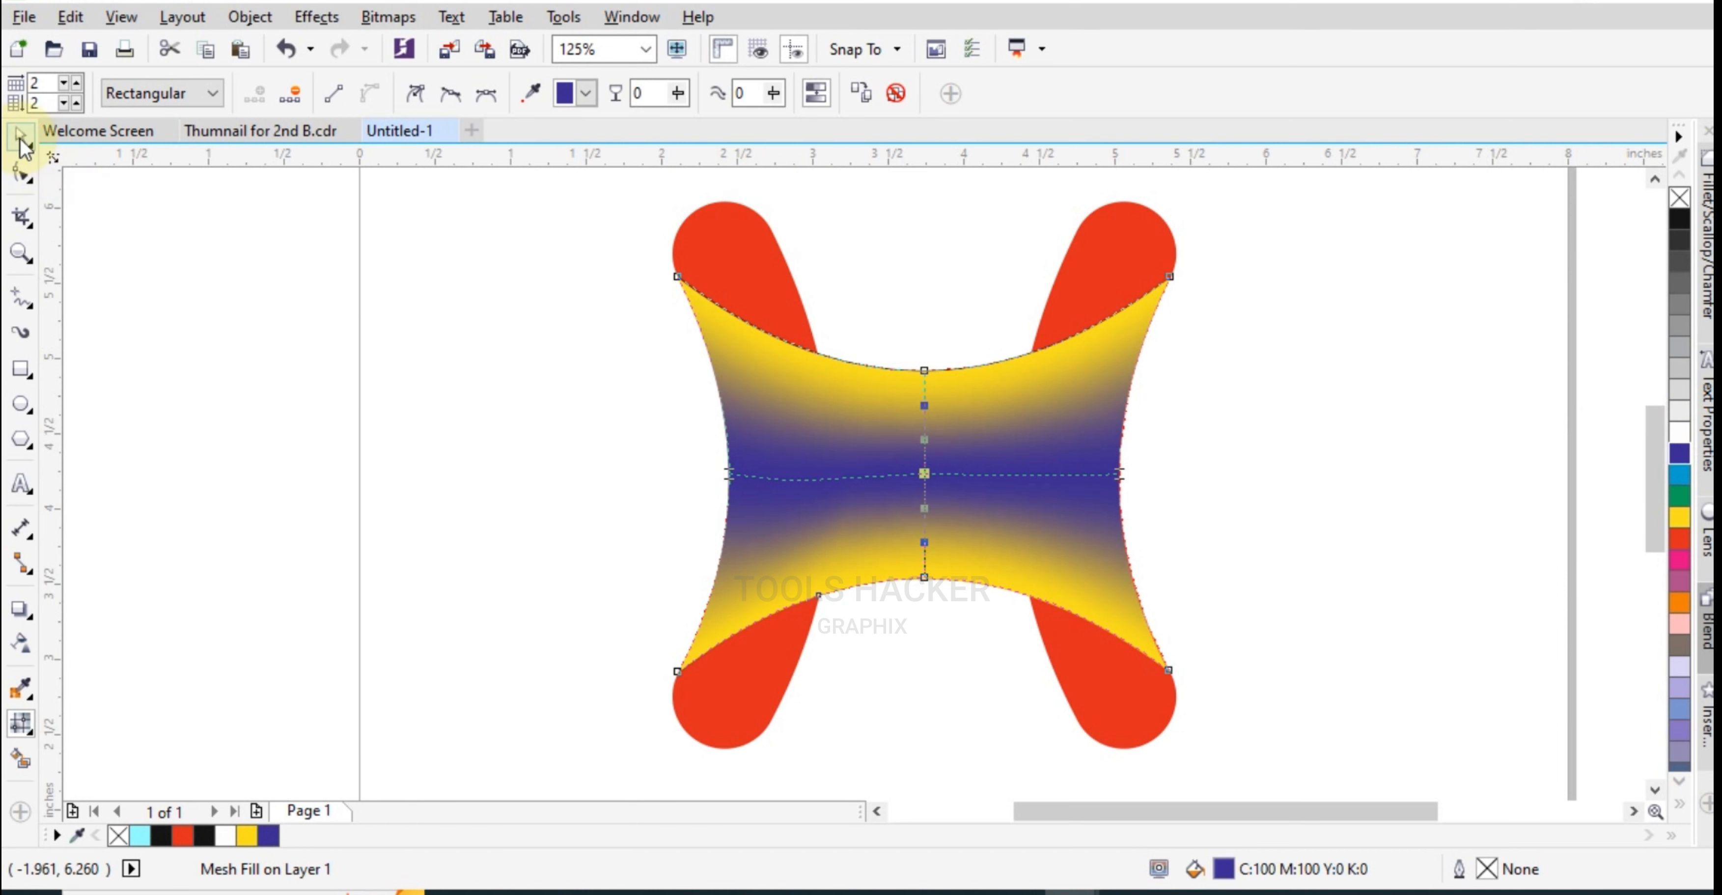
left_click(20, 137)
left_click(327, 281)
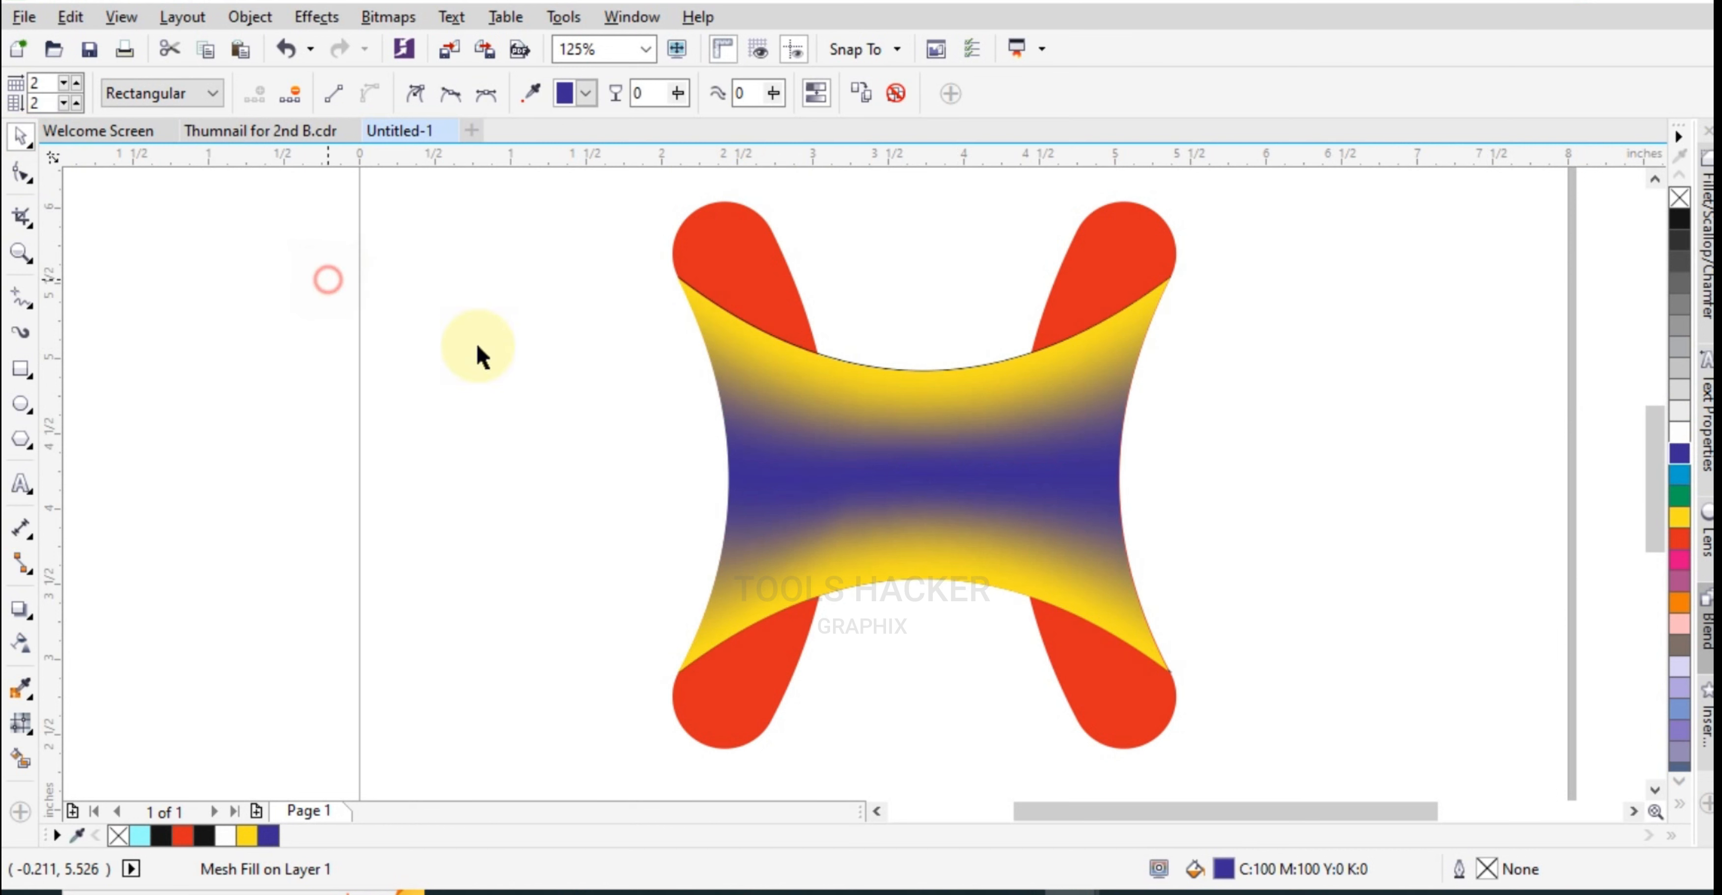
left_click(800, 455)
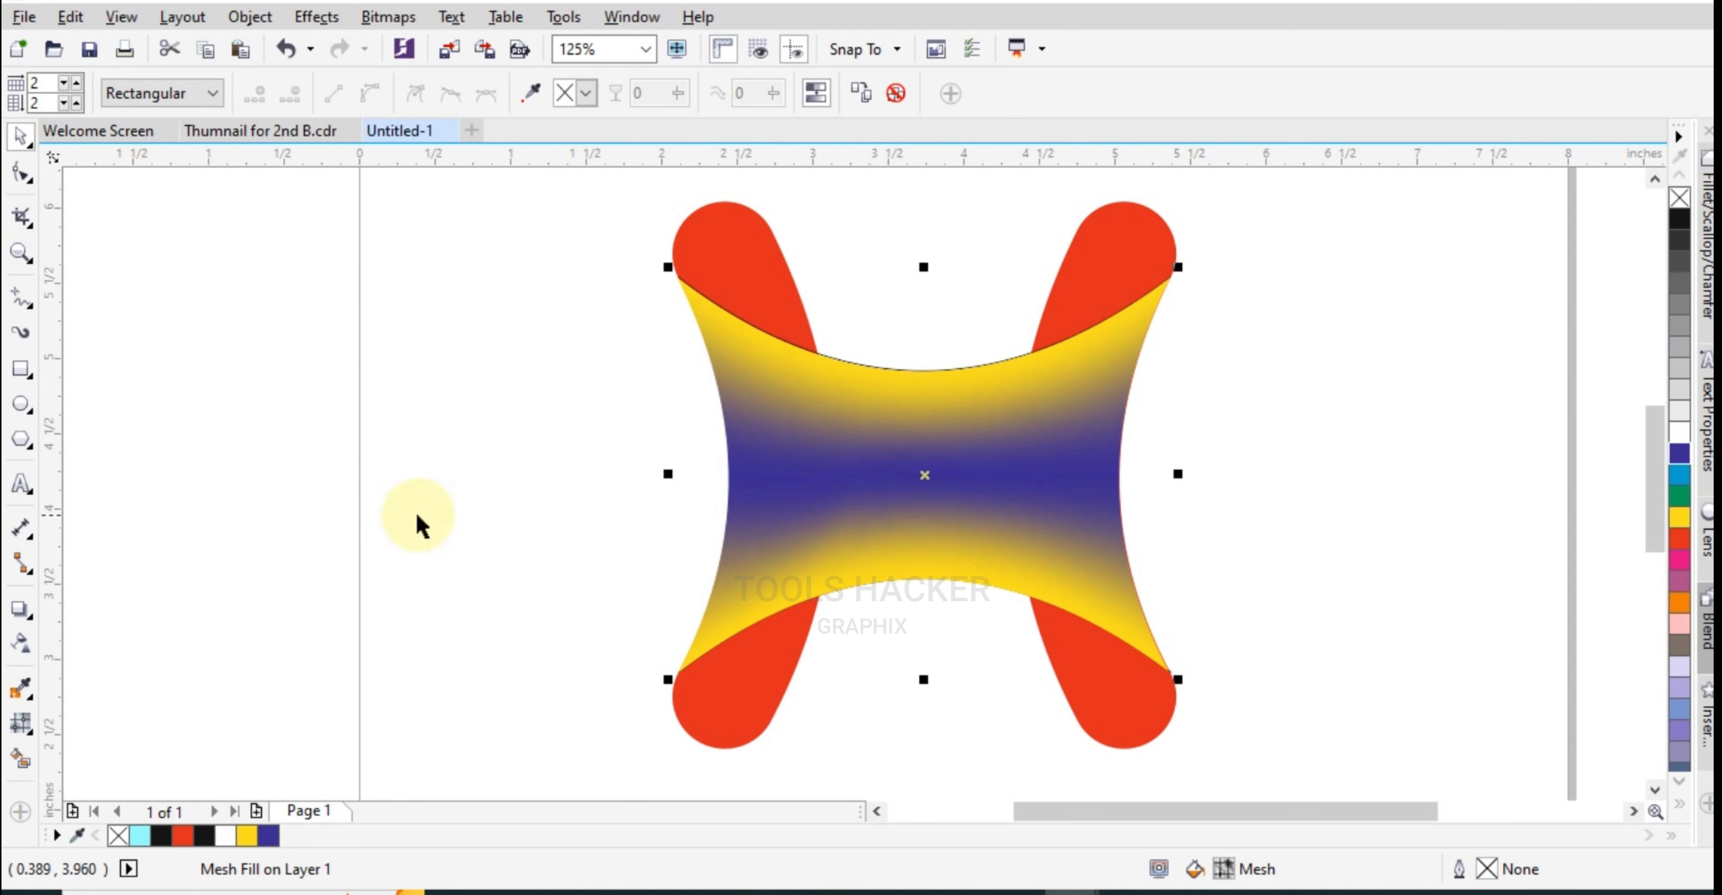
- Apply a uniform transparency of 50 to the mesh-filled centre shape and deselect it
left_click(24, 647)
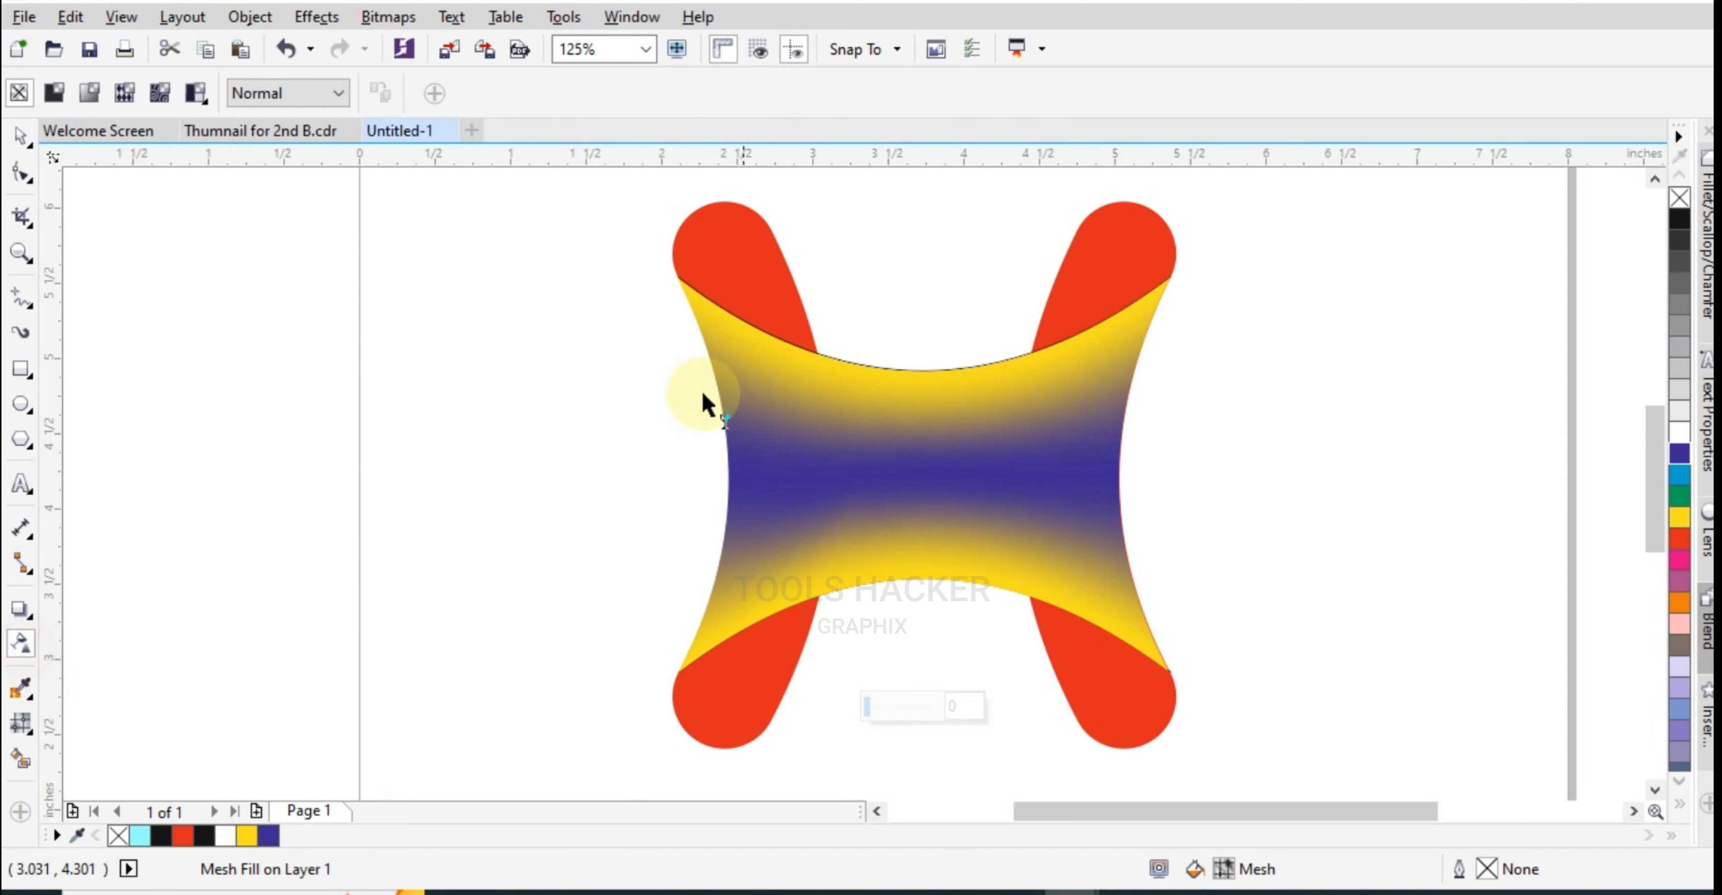
left_click(84, 95)
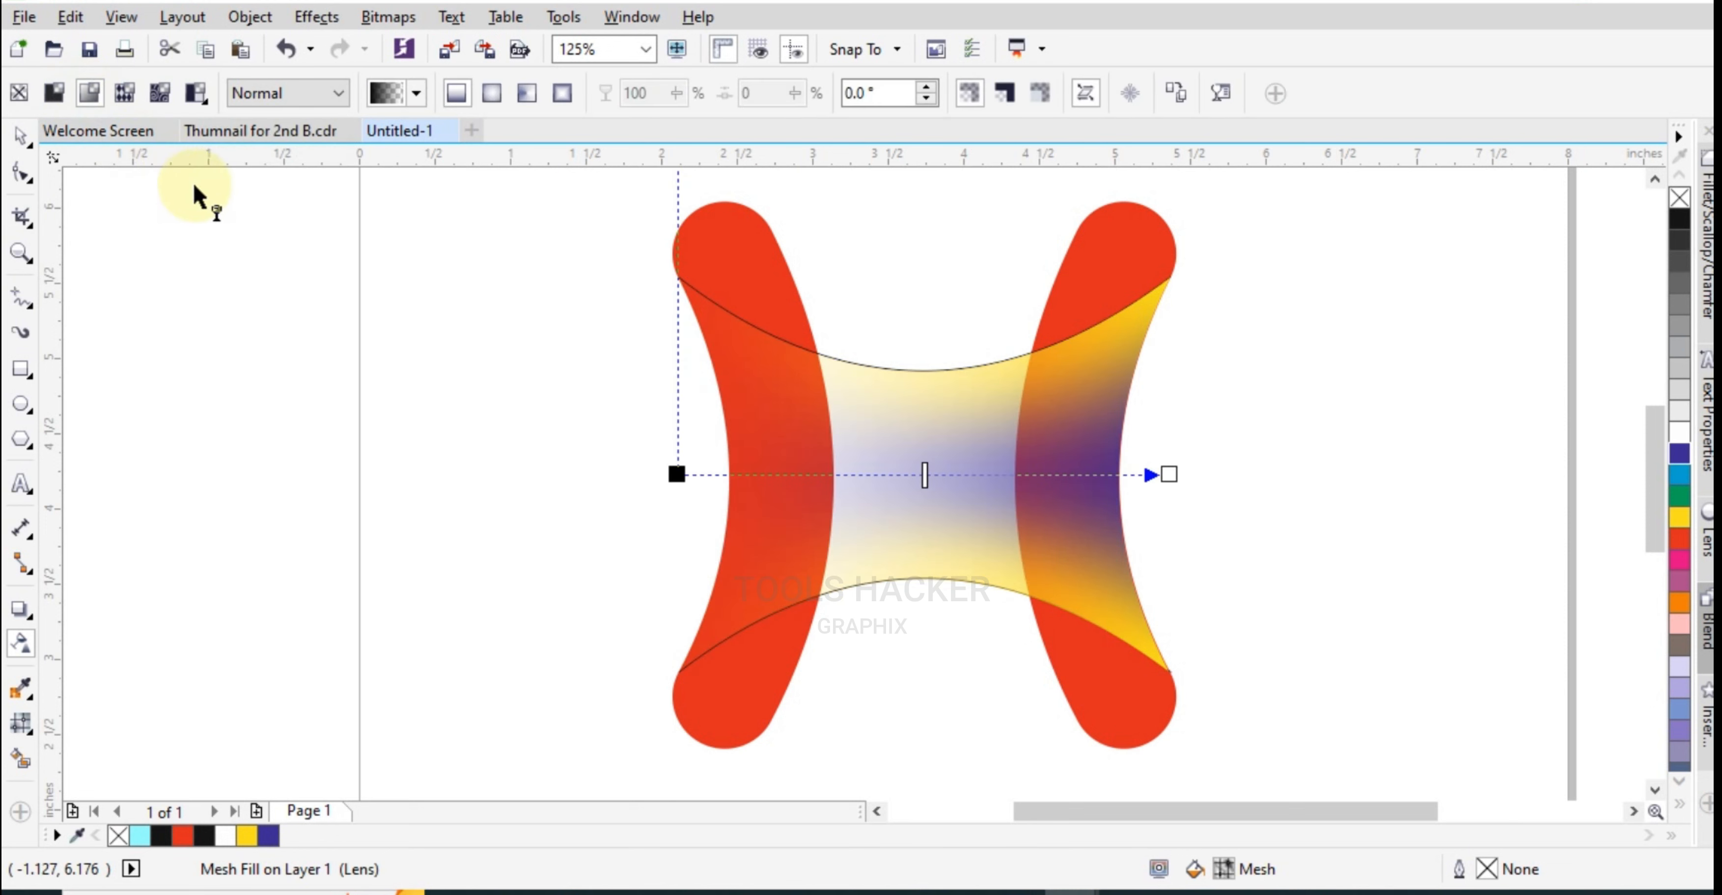
left_click(56, 94)
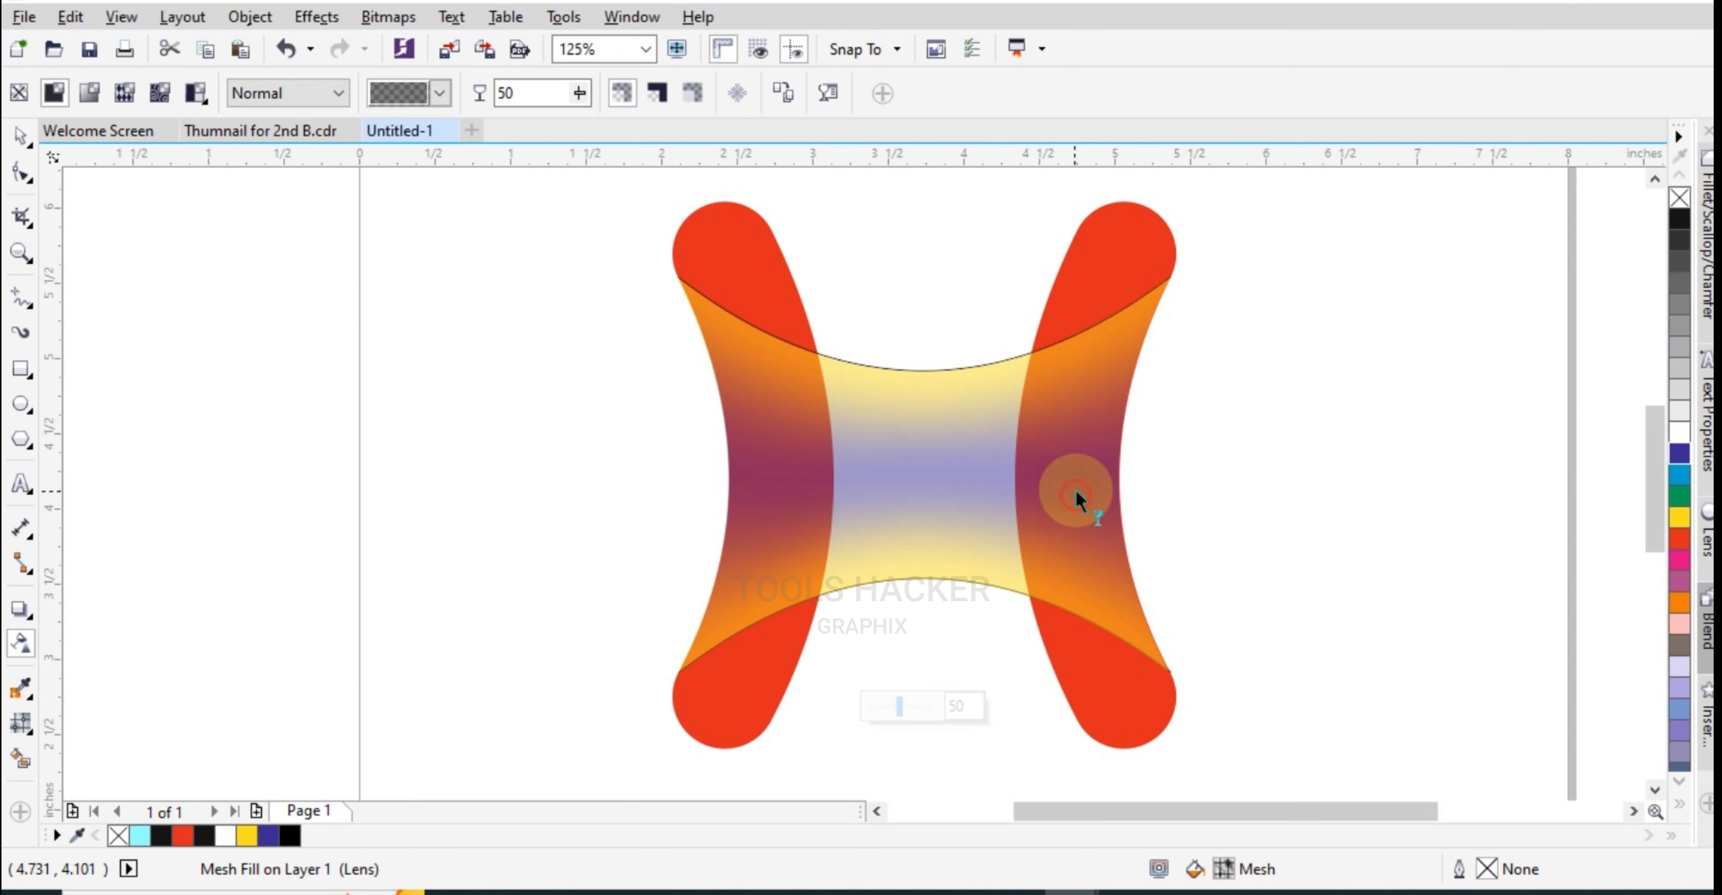
left_click(29, 138)
left_click(569, 308)
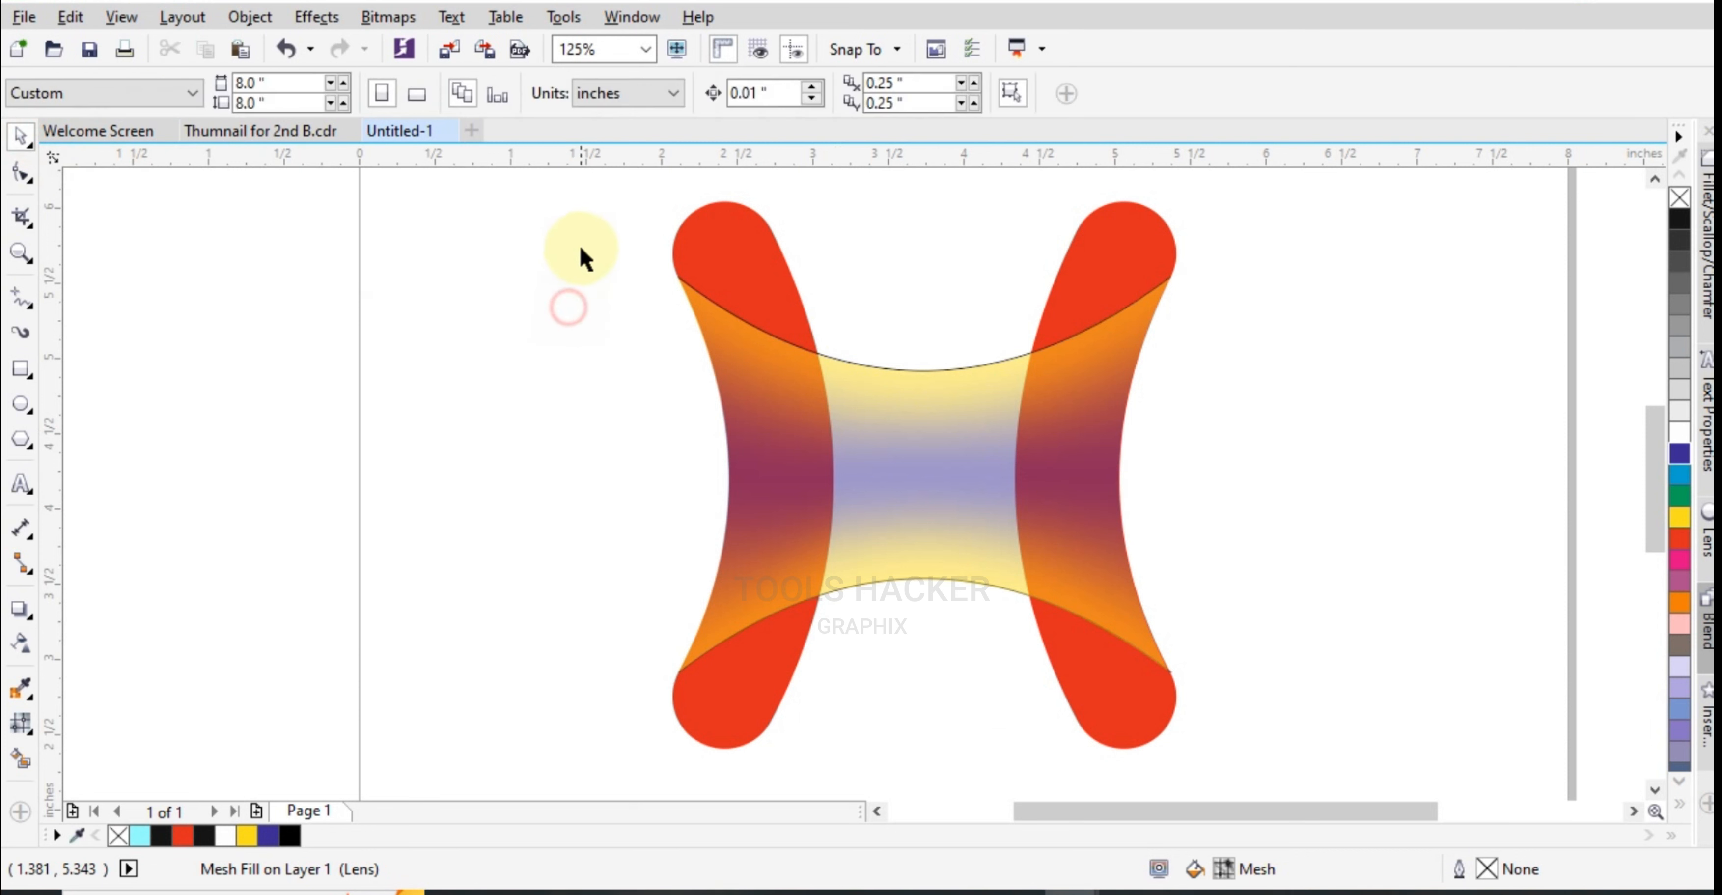
- Delete the leftover thin black curves along the upper and lower edges of the centre shape
left_click_drag(576, 239, 1202, 381)
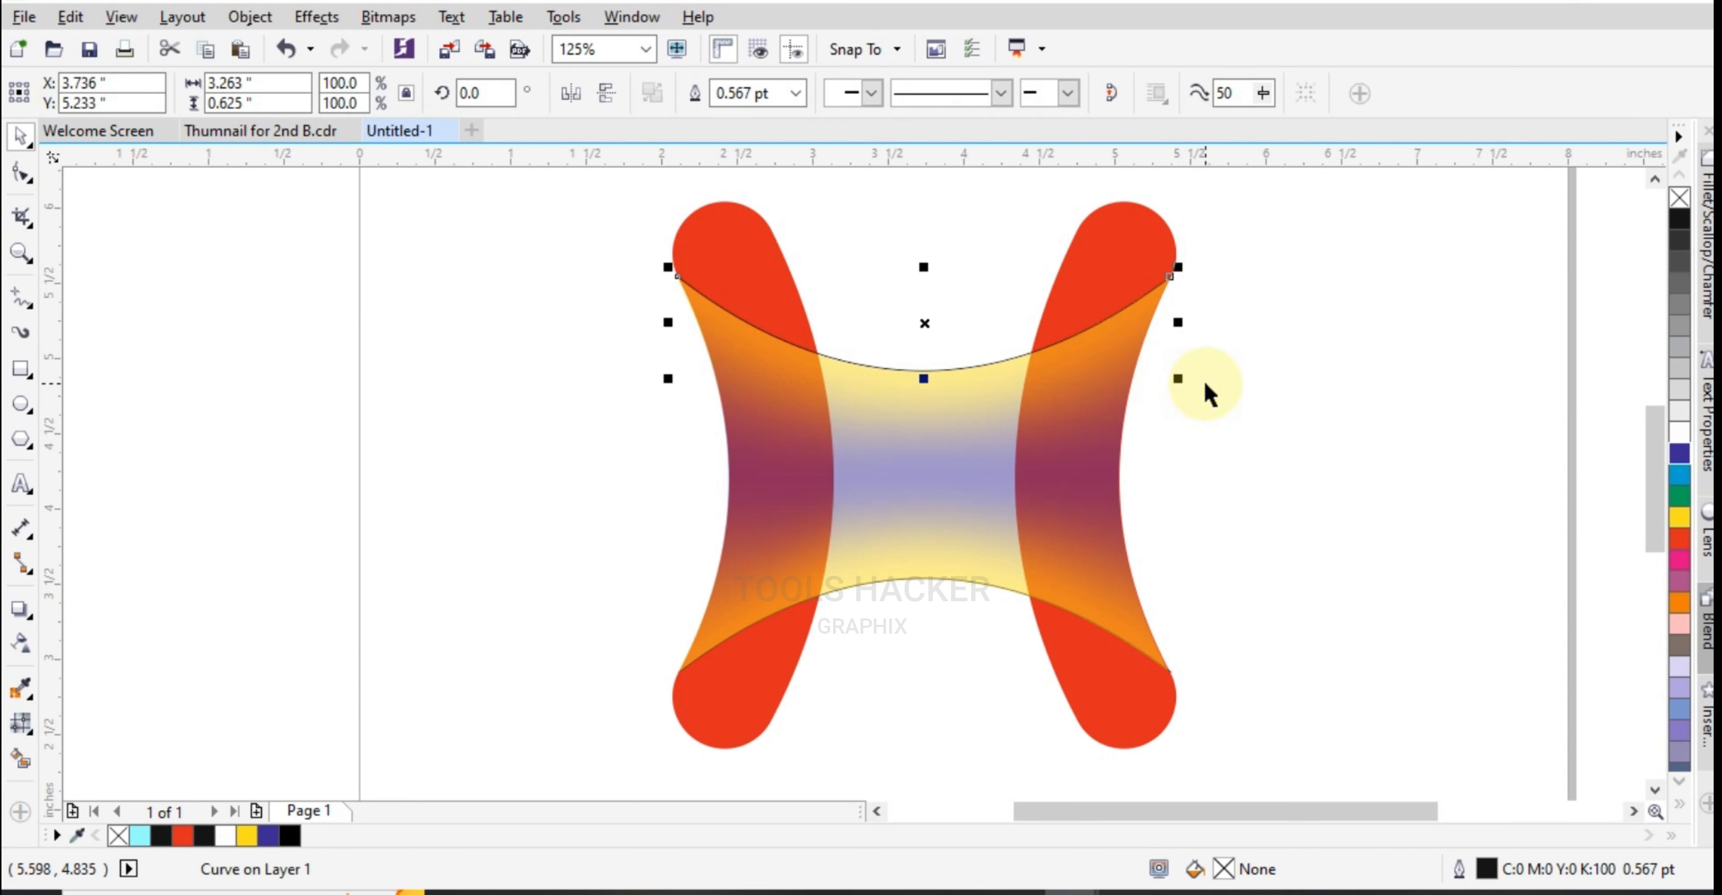
left_click(1219, 519)
left_click_drag(1316, 538, 639, 713)
left_click(639, 719)
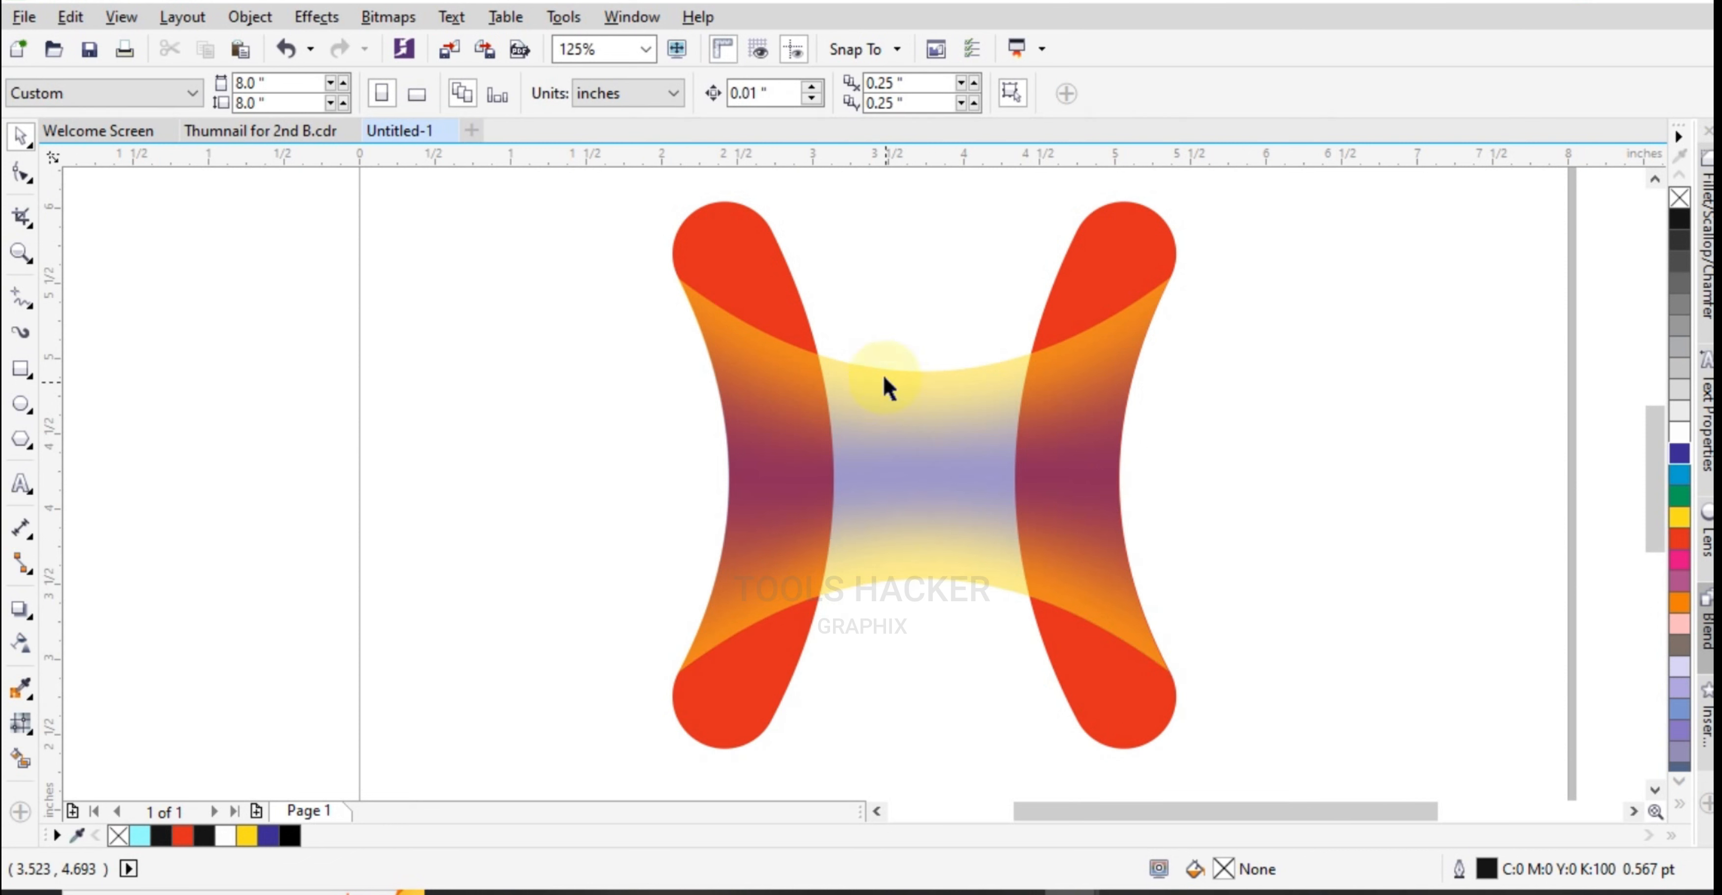
- Apply a 2 by 2 mesh fill to the left red bar and colour its middle column of nodes black
left_click(757, 273)
left_click(20, 403)
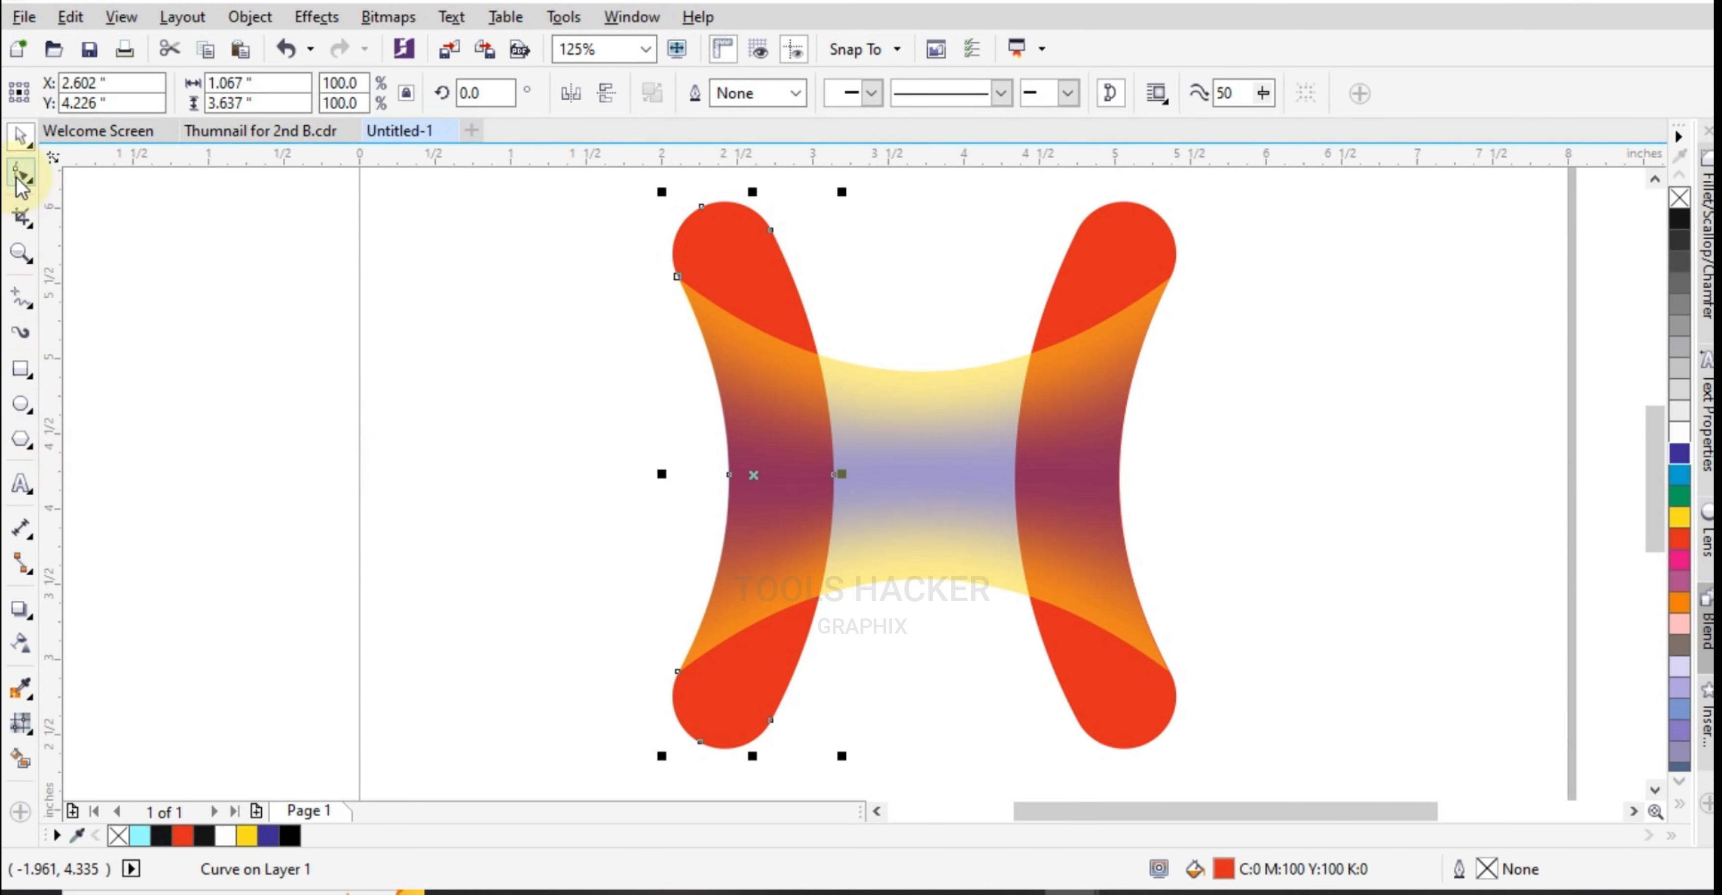
left_click(28, 726)
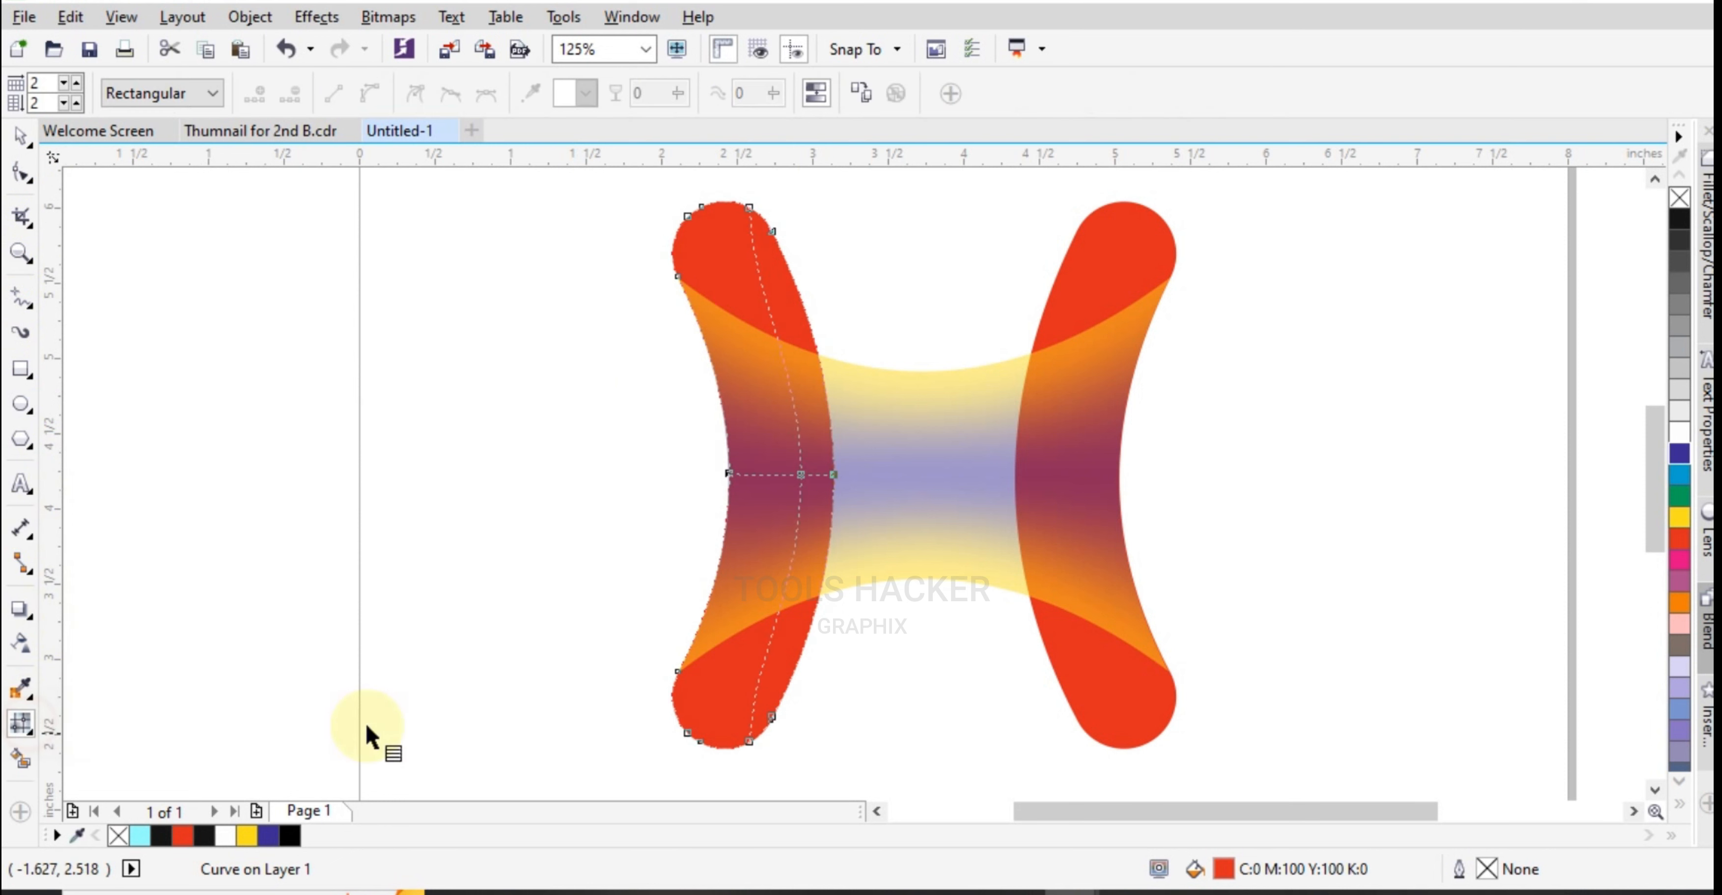
left_click_drag(820, 181, 765, 640)
left_click_drag(746, 749, 739, 765)
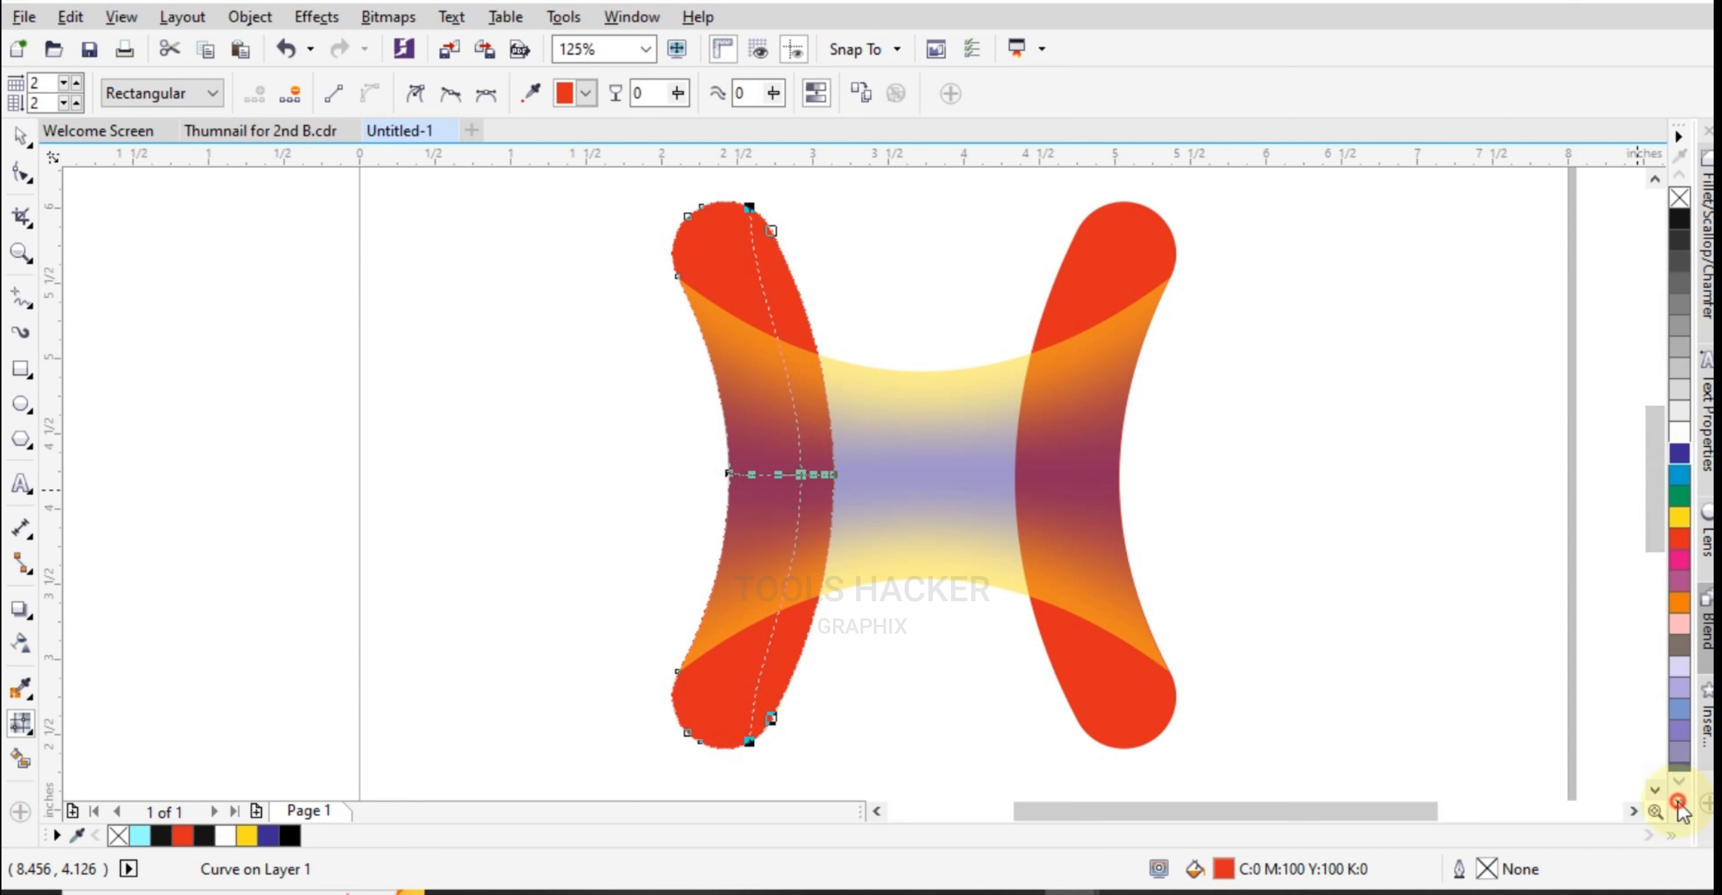
left_click(1679, 803)
left_click(1657, 394)
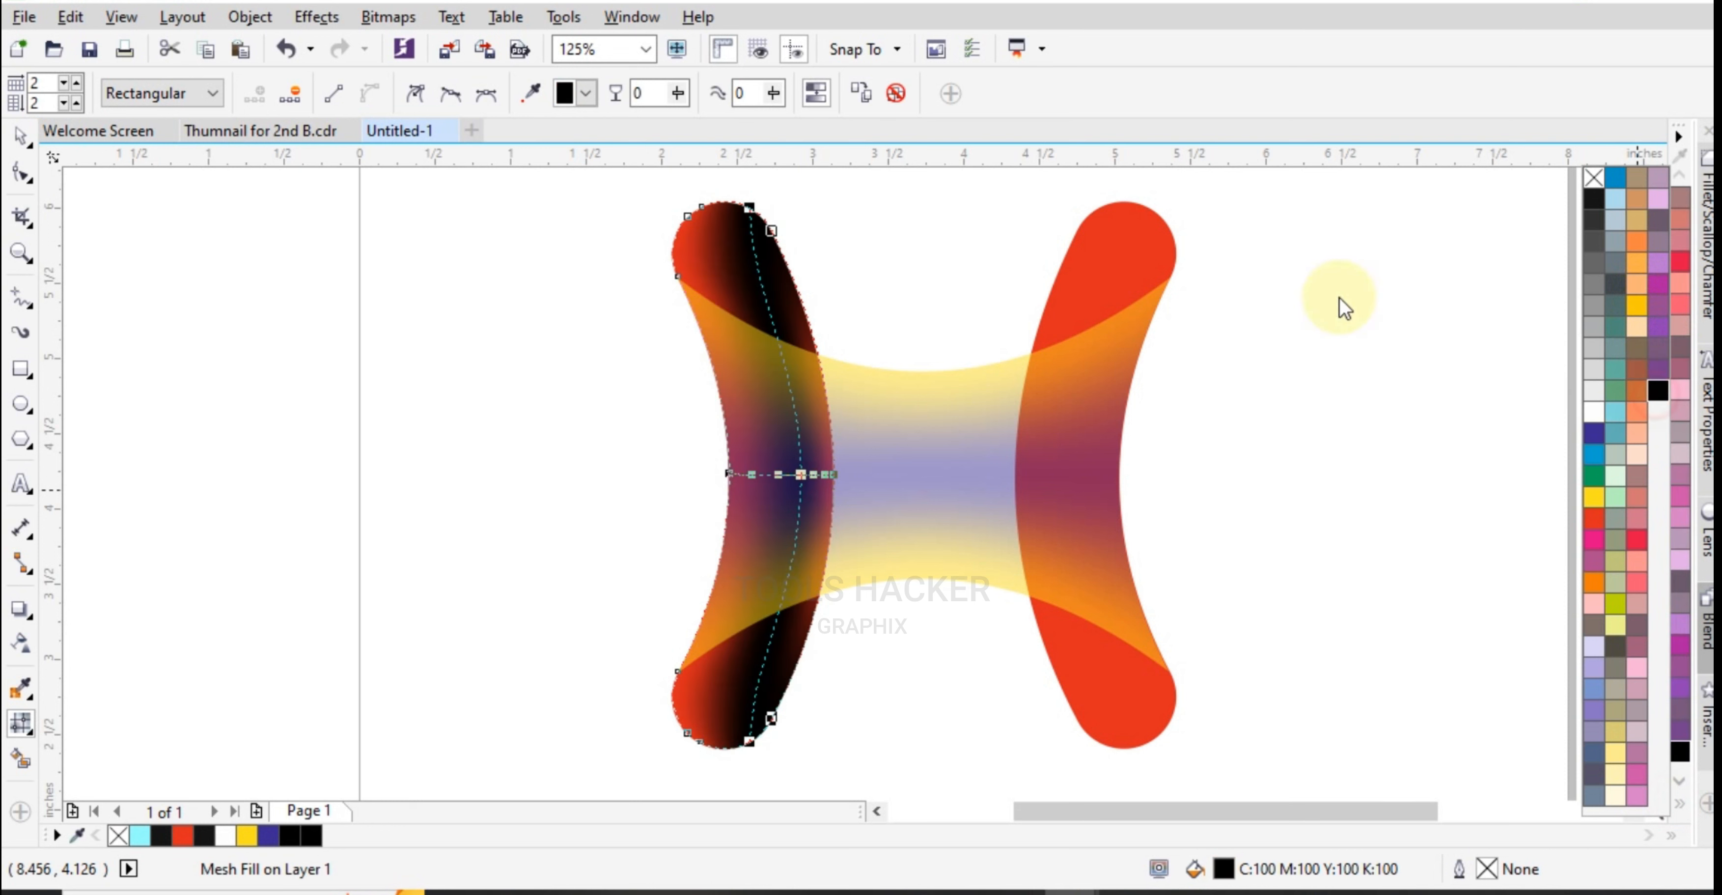
- Give the right red bar a 2 by 2 mesh fill with a black middle column of nodes, and leave mesh editing
left_click(1072, 238)
left_click_drag(994, 172, 1103, 644)
left_click_drag(1087, 757, 1106, 764)
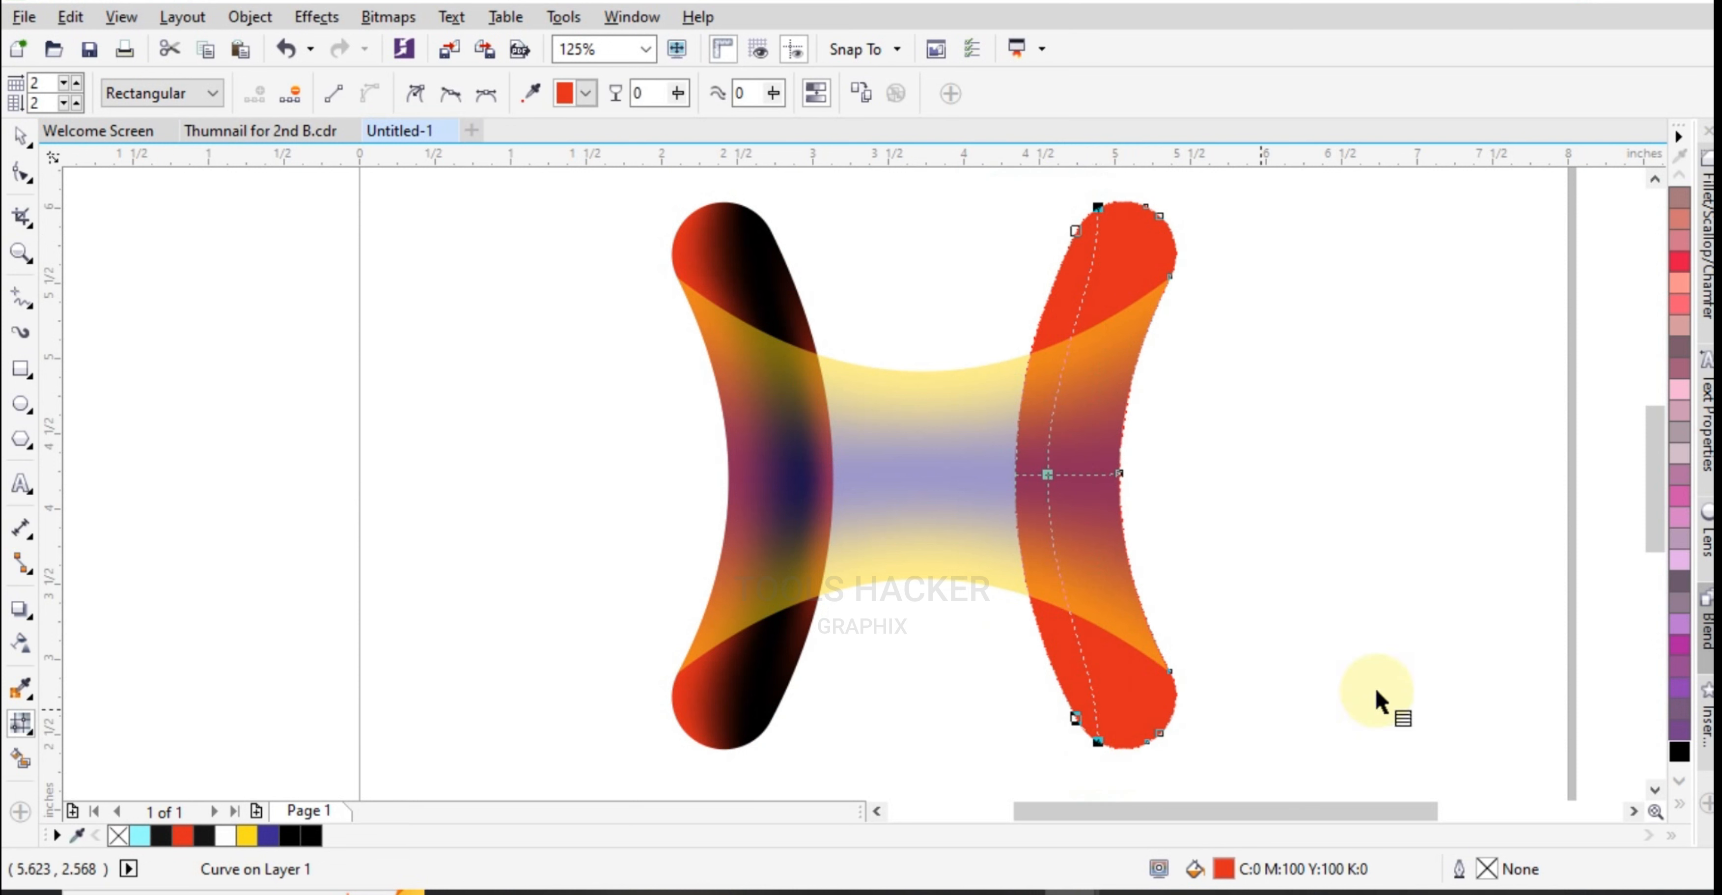
left_click(1678, 752)
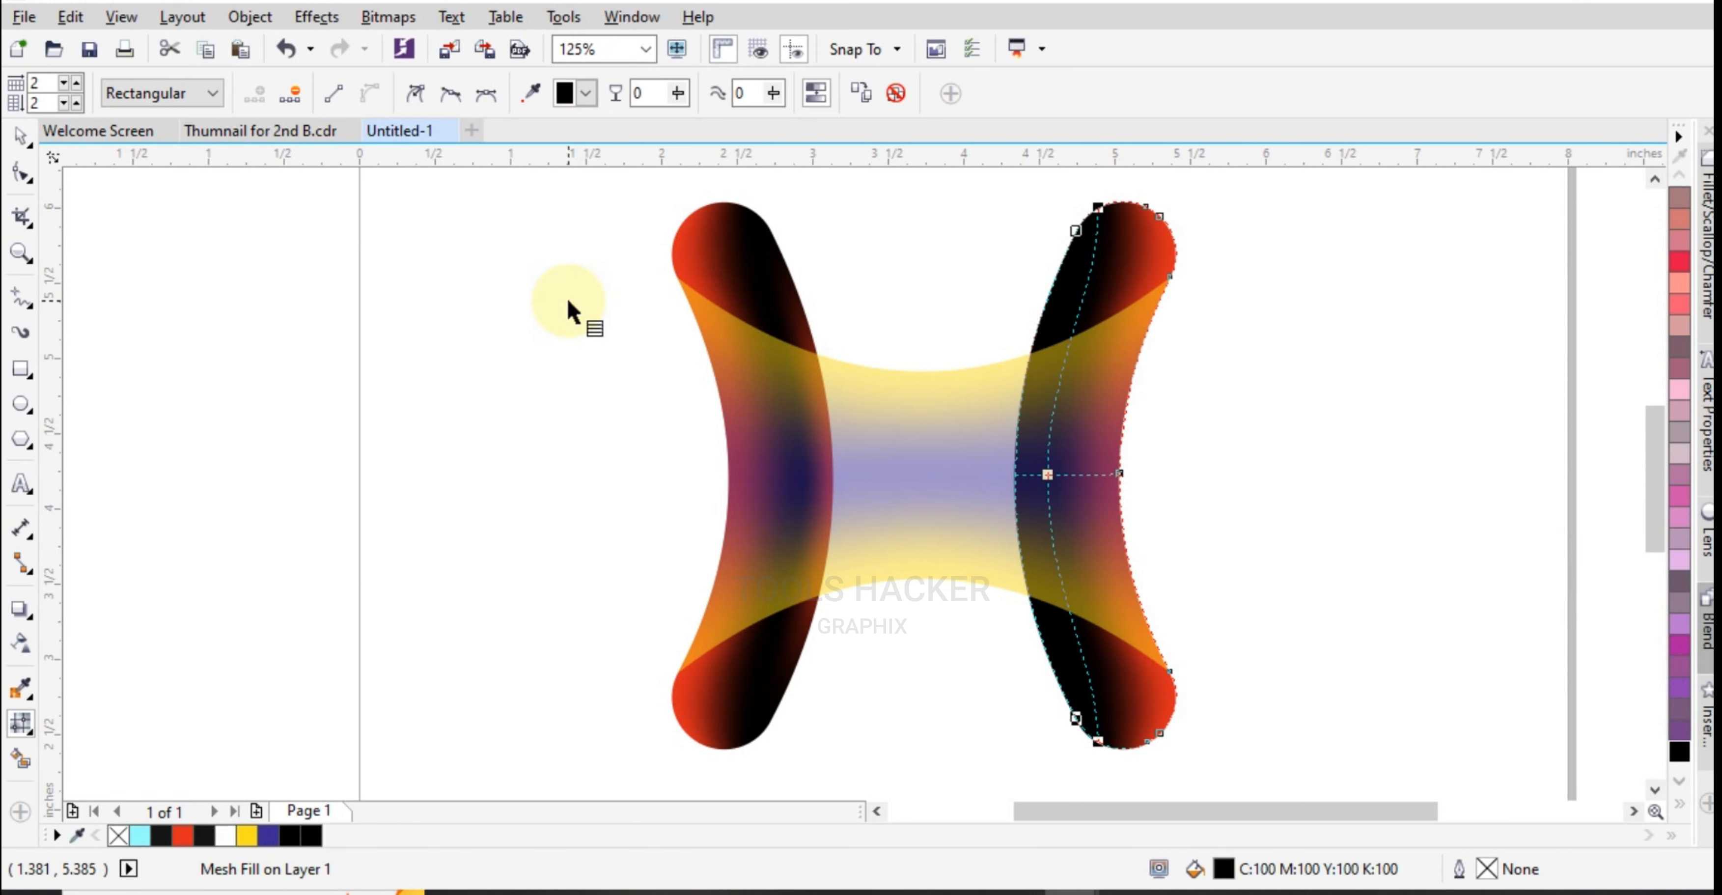
left_click(17, 140)
left_click(345, 288)
- Group the two bars and the centre shape, and centre the group on the page
scroll(933, 527, "down", 2)
left_click(1162, 307)
left_click_drag(1161, 307, 767, 695)
key("ctrl+g")
key("p")
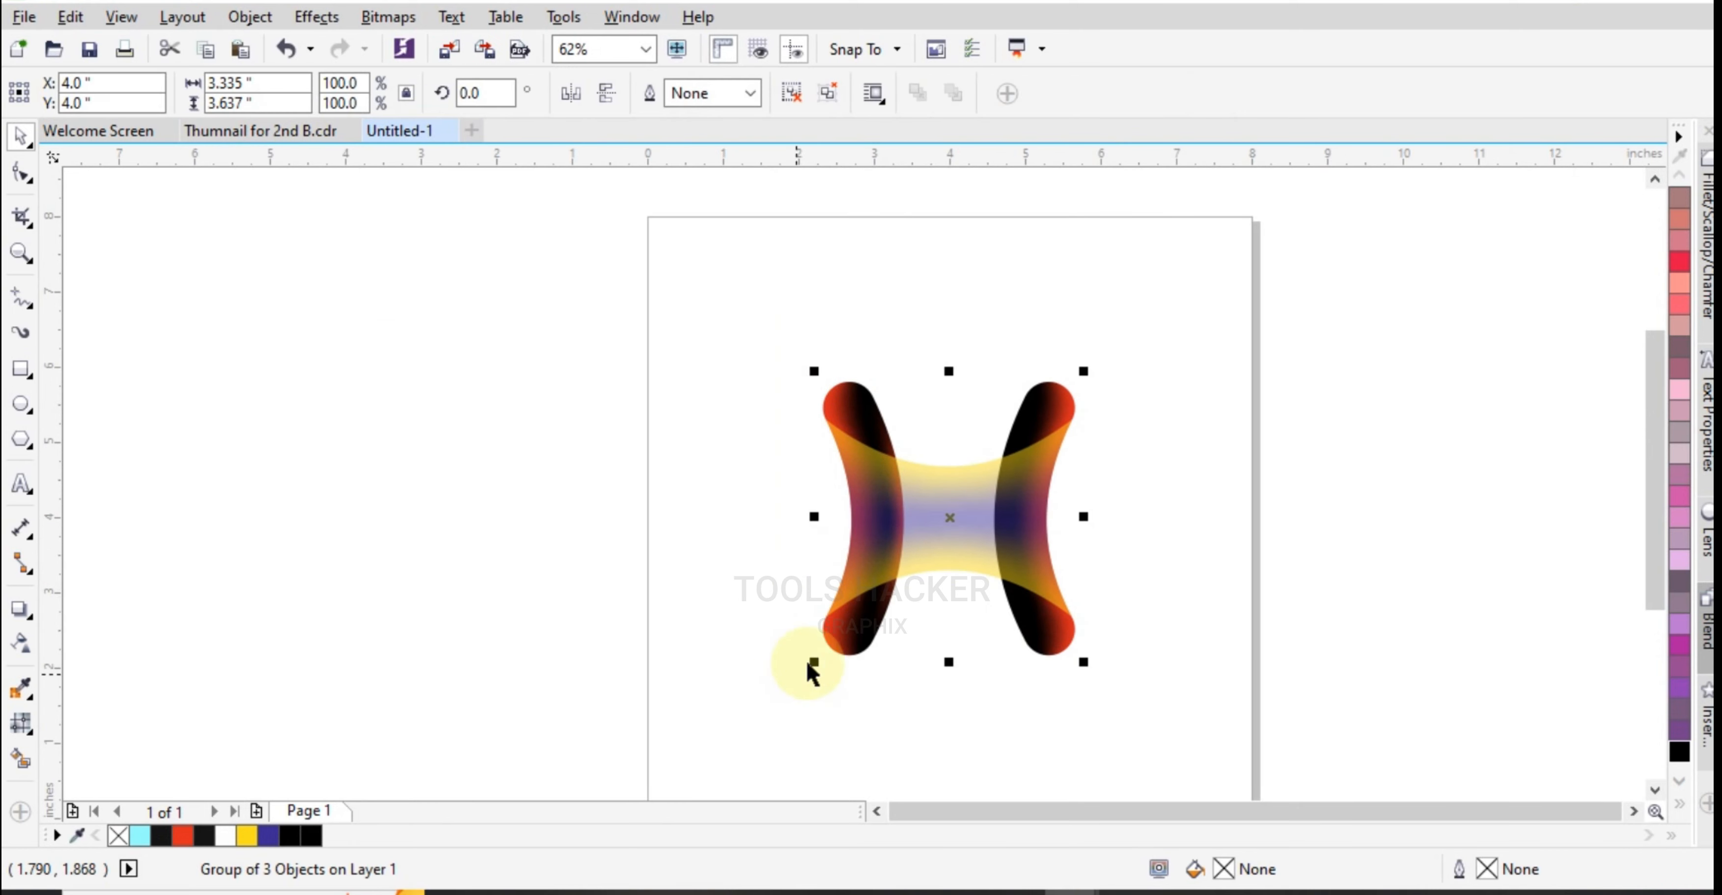
left_click(1283, 540)
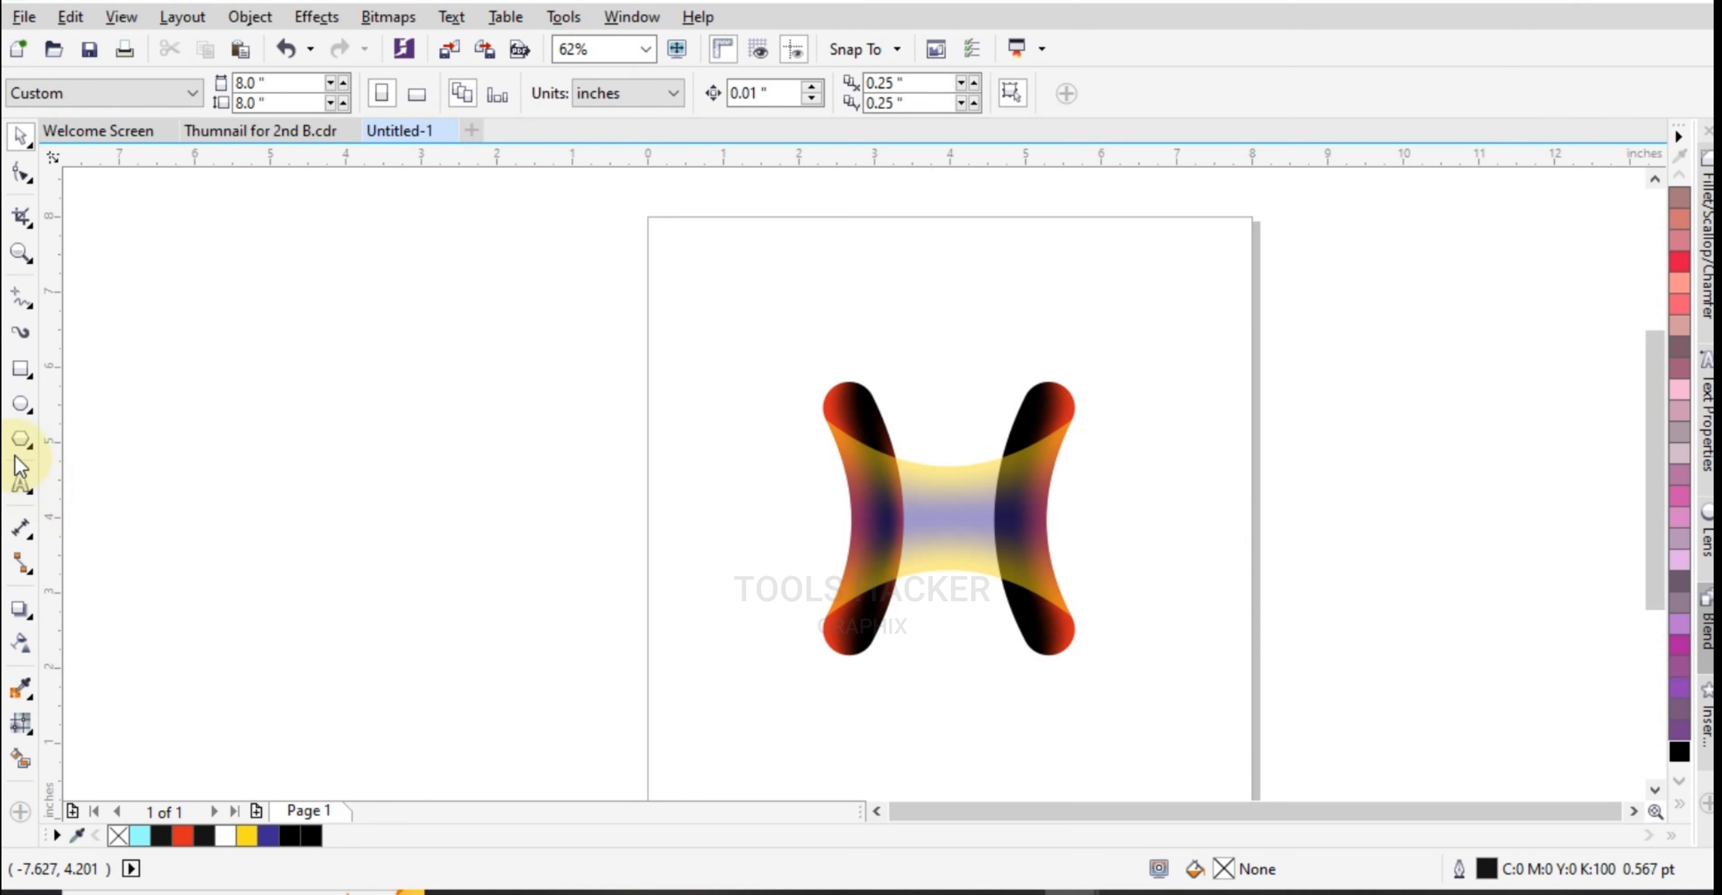
- Draw a flat ellipse about 3.63 by 0.33 inches just below the graphic and fill it with black (C100 M100 Y100 K100)
left_click(20, 409)
left_click_drag(813, 678, 1086, 702)
left_click(1679, 752)
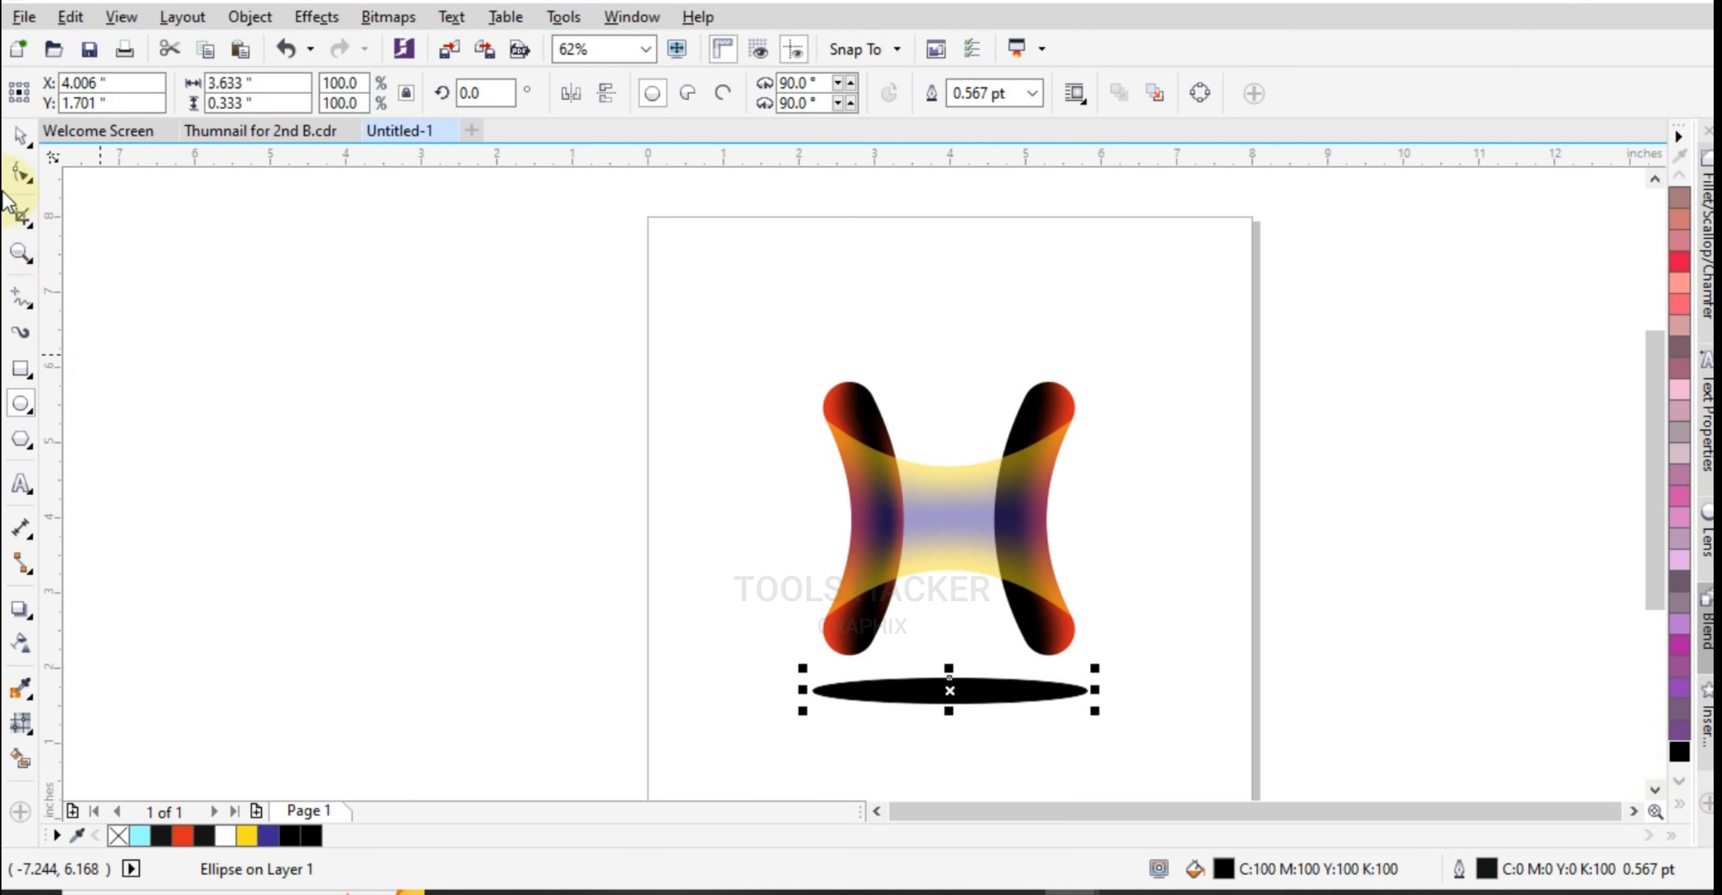
left_click(18, 142)
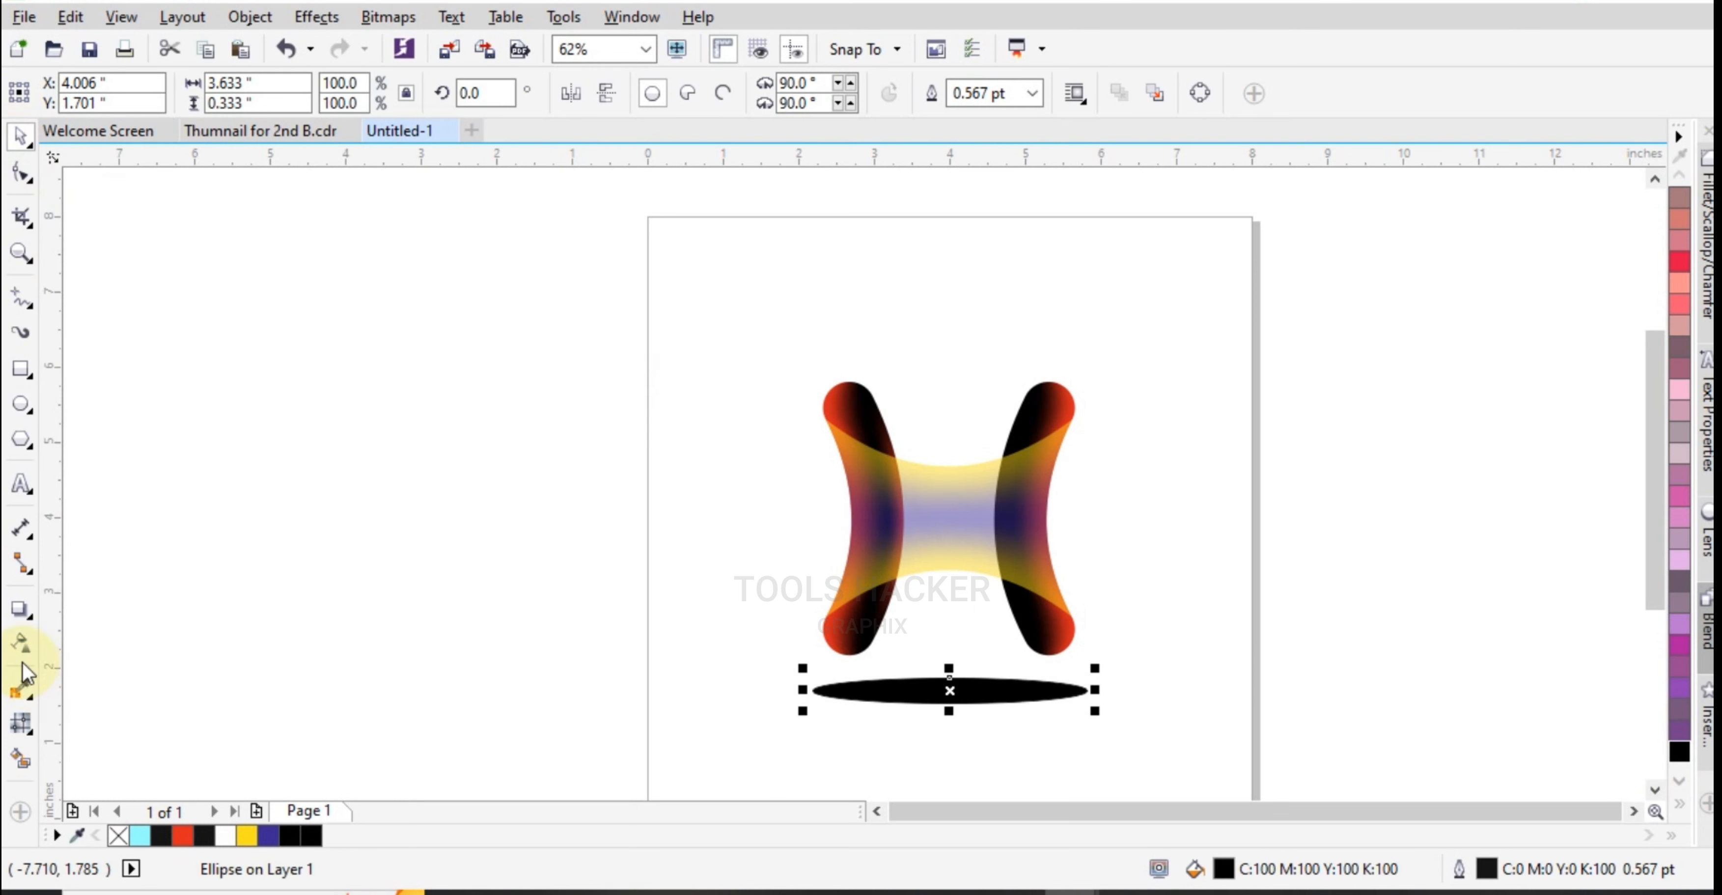
- Apply an elliptical fountain transparency to the black ellipse so it fades outward like a soft shadow
left_click(22, 648)
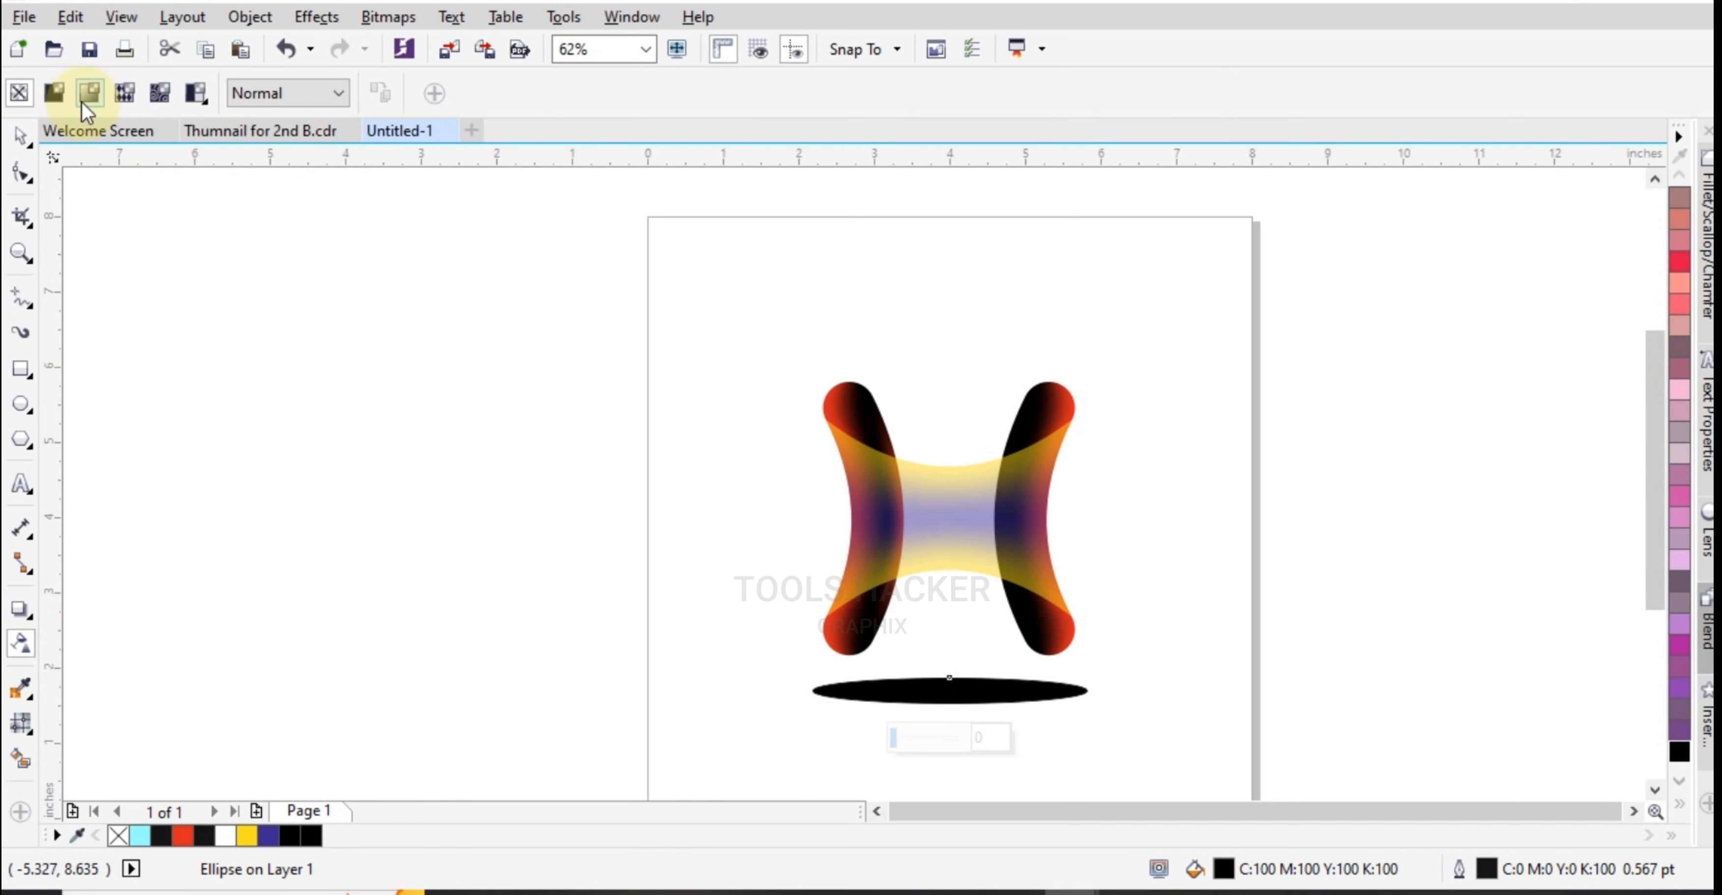
left_click(80, 94)
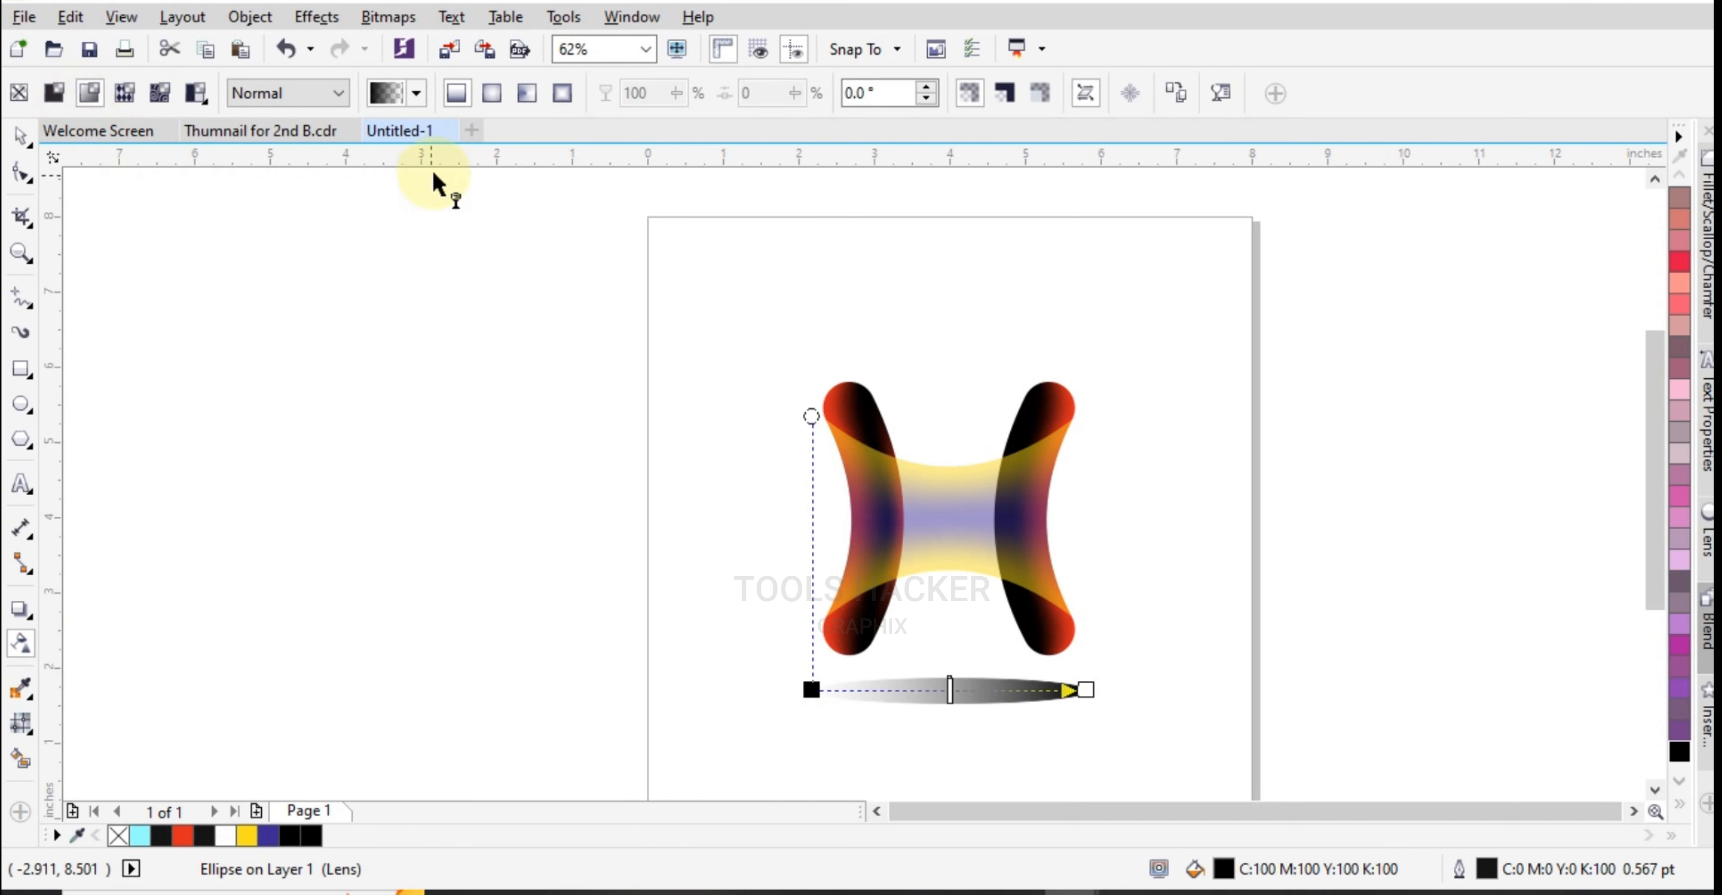
left_click(493, 101)
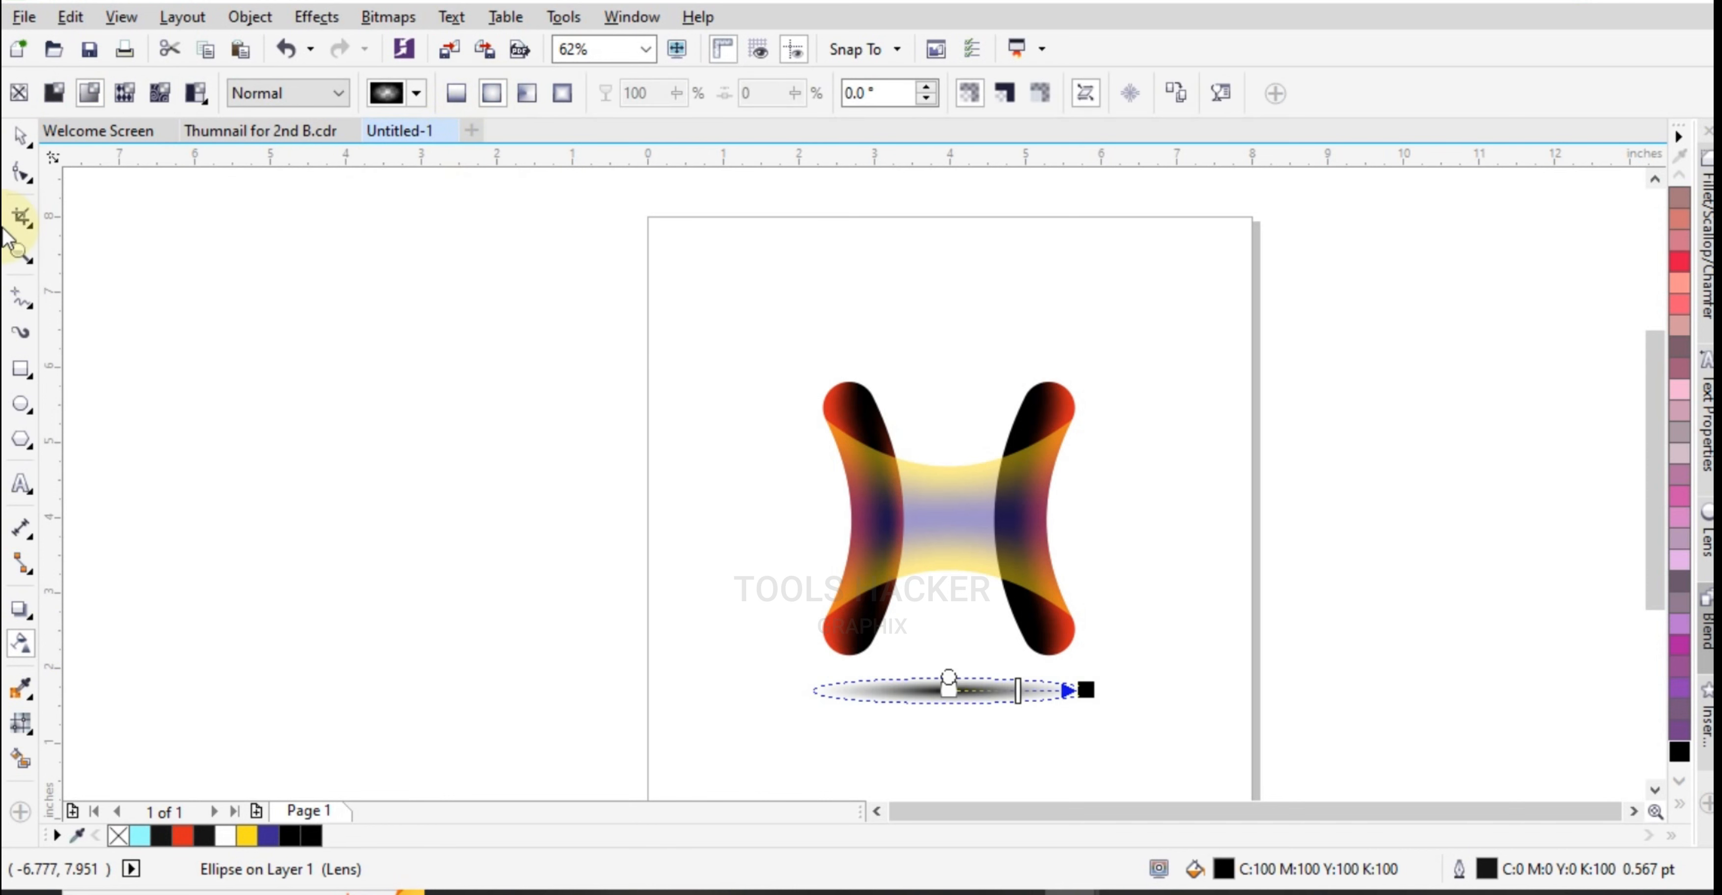
left_click(20, 135)
left_click(180, 237)
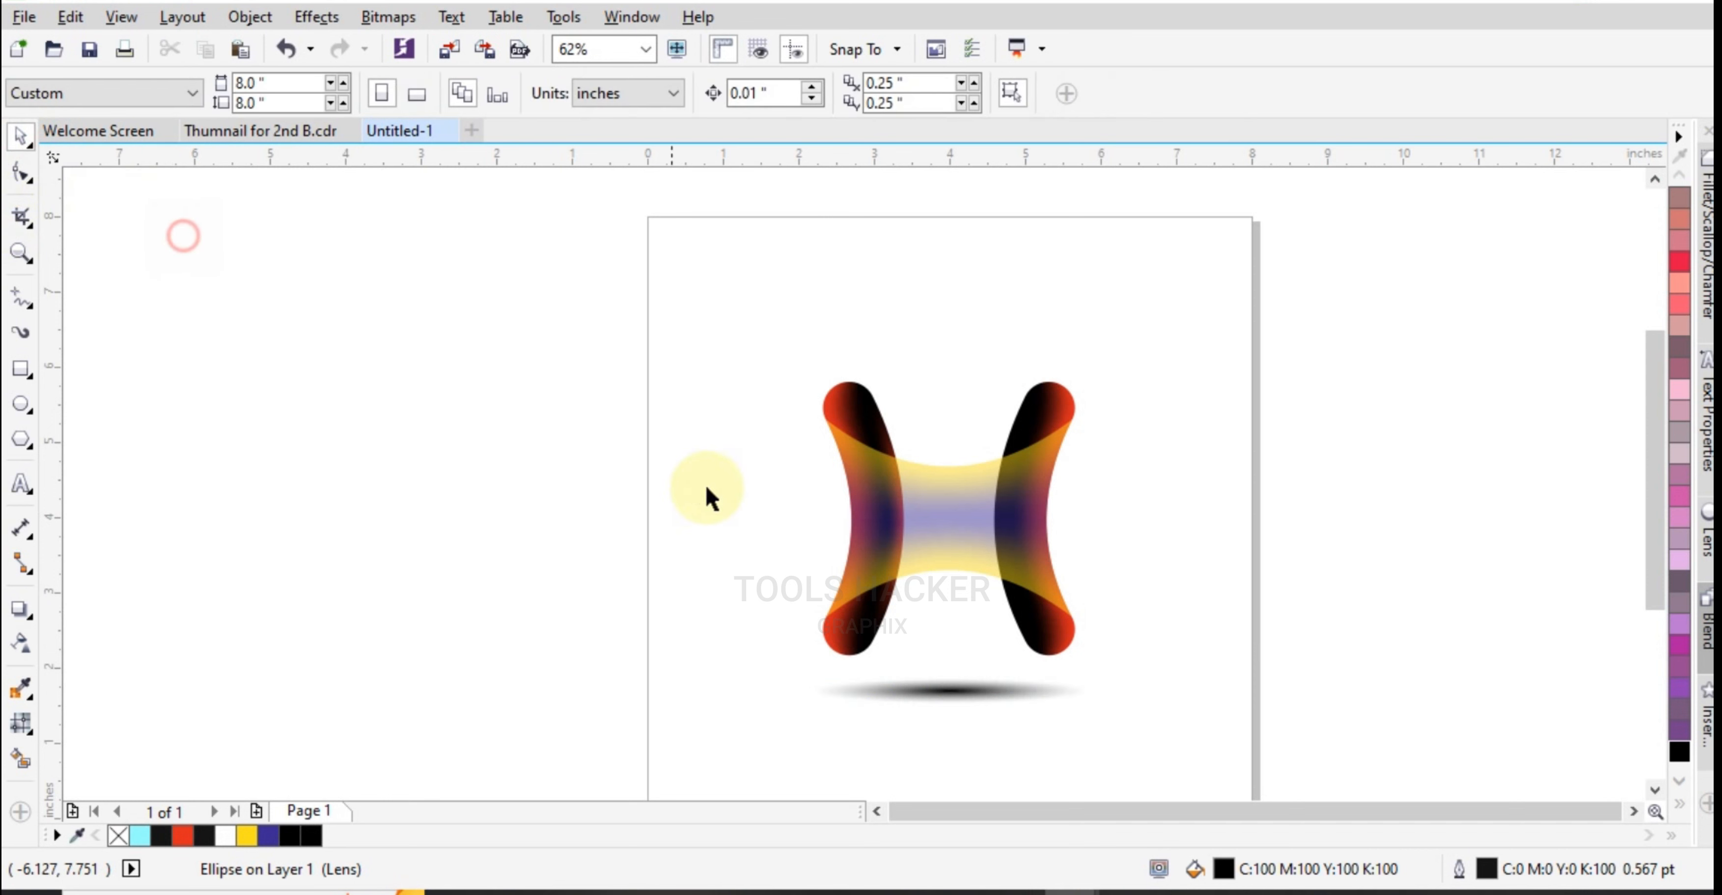
- Enlarge the shadow ellipse about its centre to about 5.03 by 0.46 inches
left_click(933, 691)
left_click_drag(1097, 714, 1149, 734)
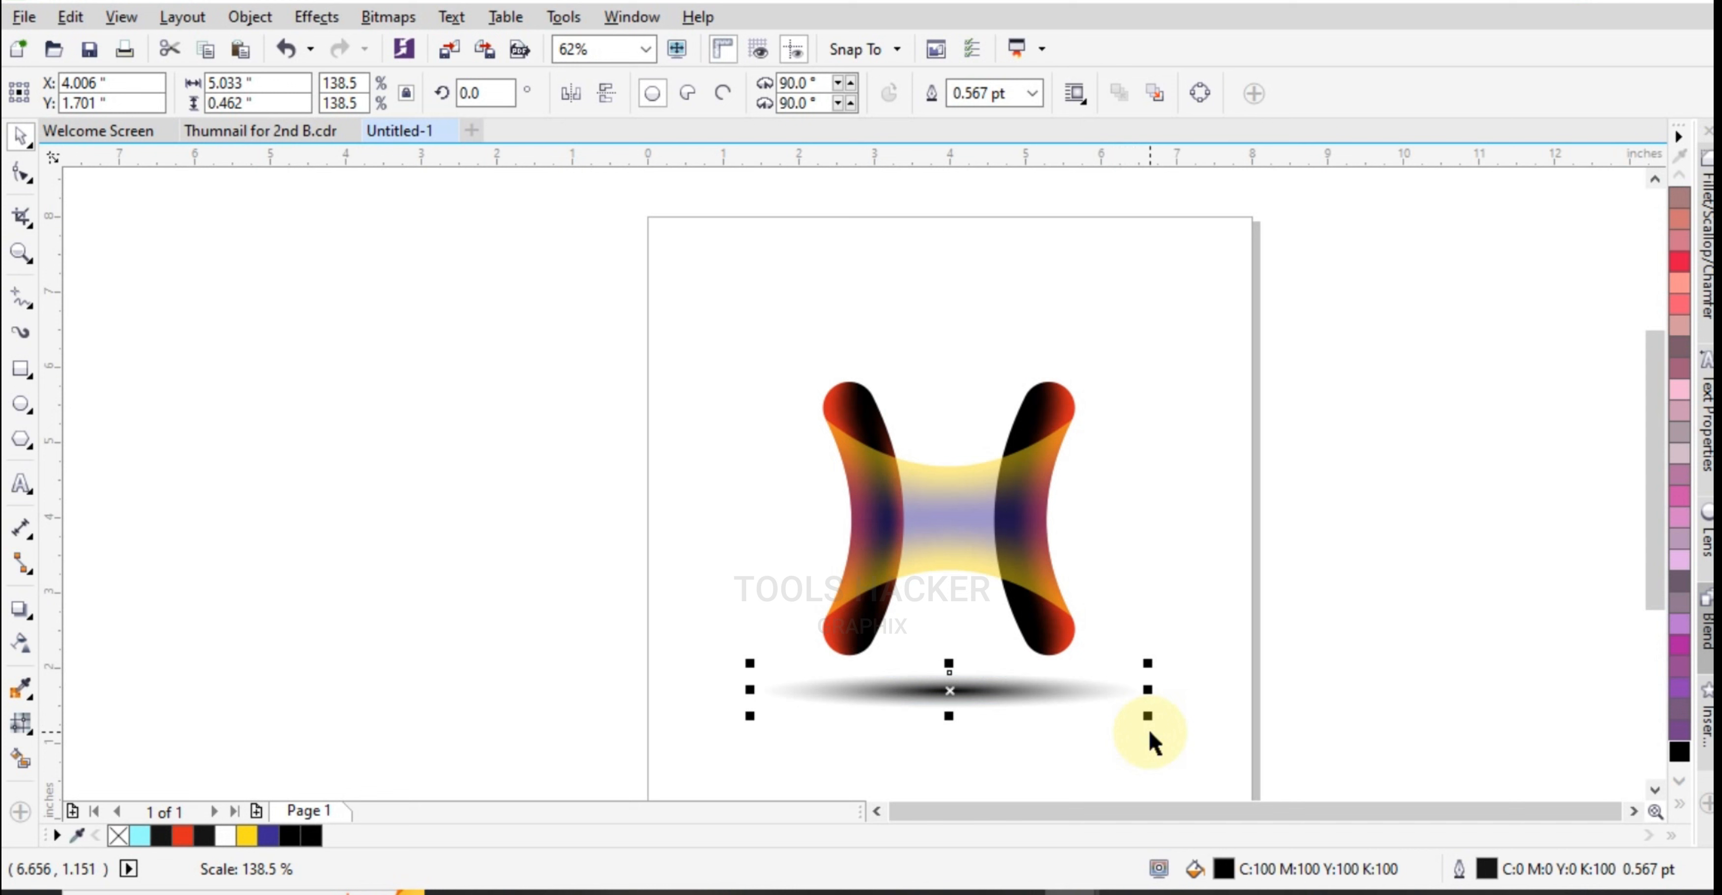
left_click(1254, 662)
- Fit the whole page in view and check the finished graphic in a full-screen preview
left_click(68, 252)
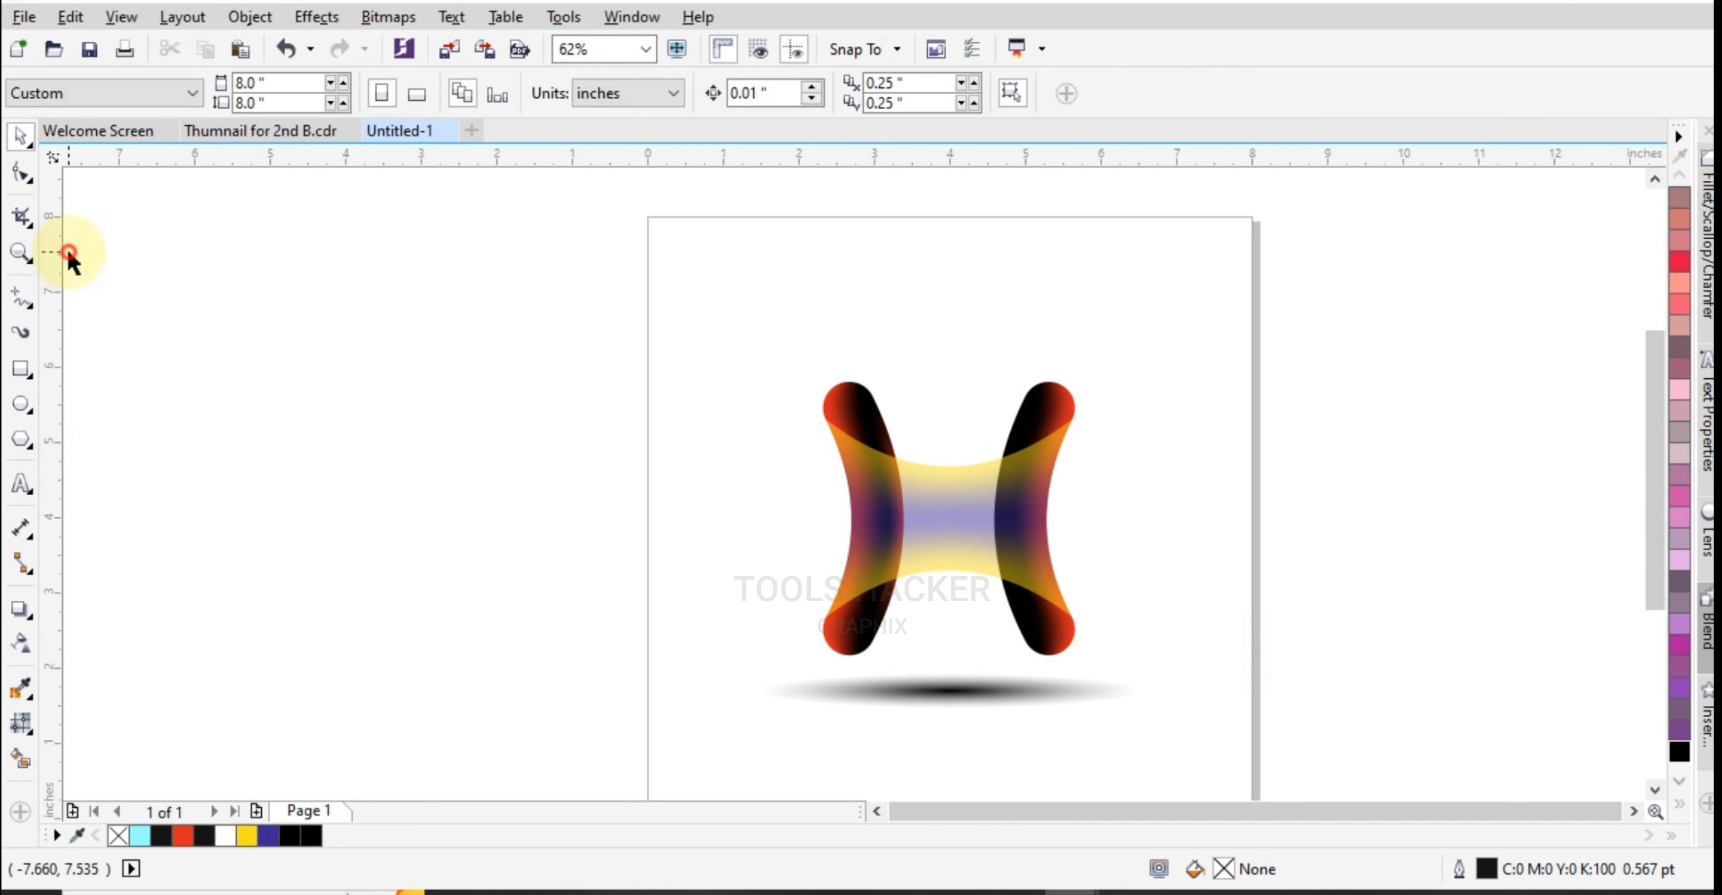
left_click(32, 256)
left_click_drag(625, 184, 1267, 755)
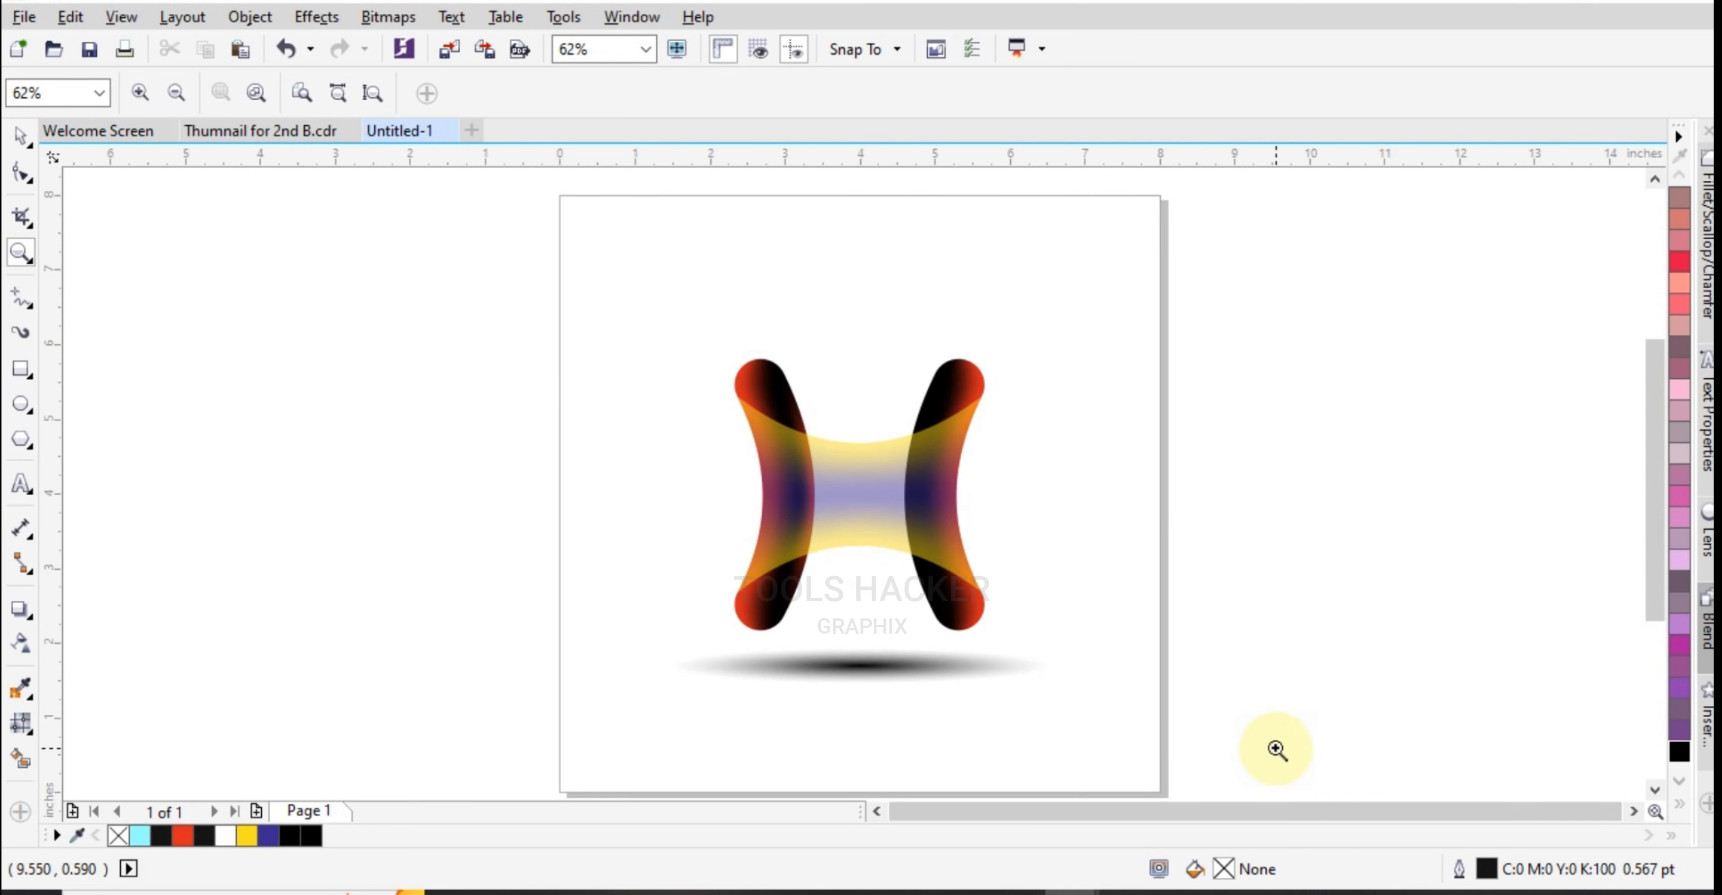
key("F9")
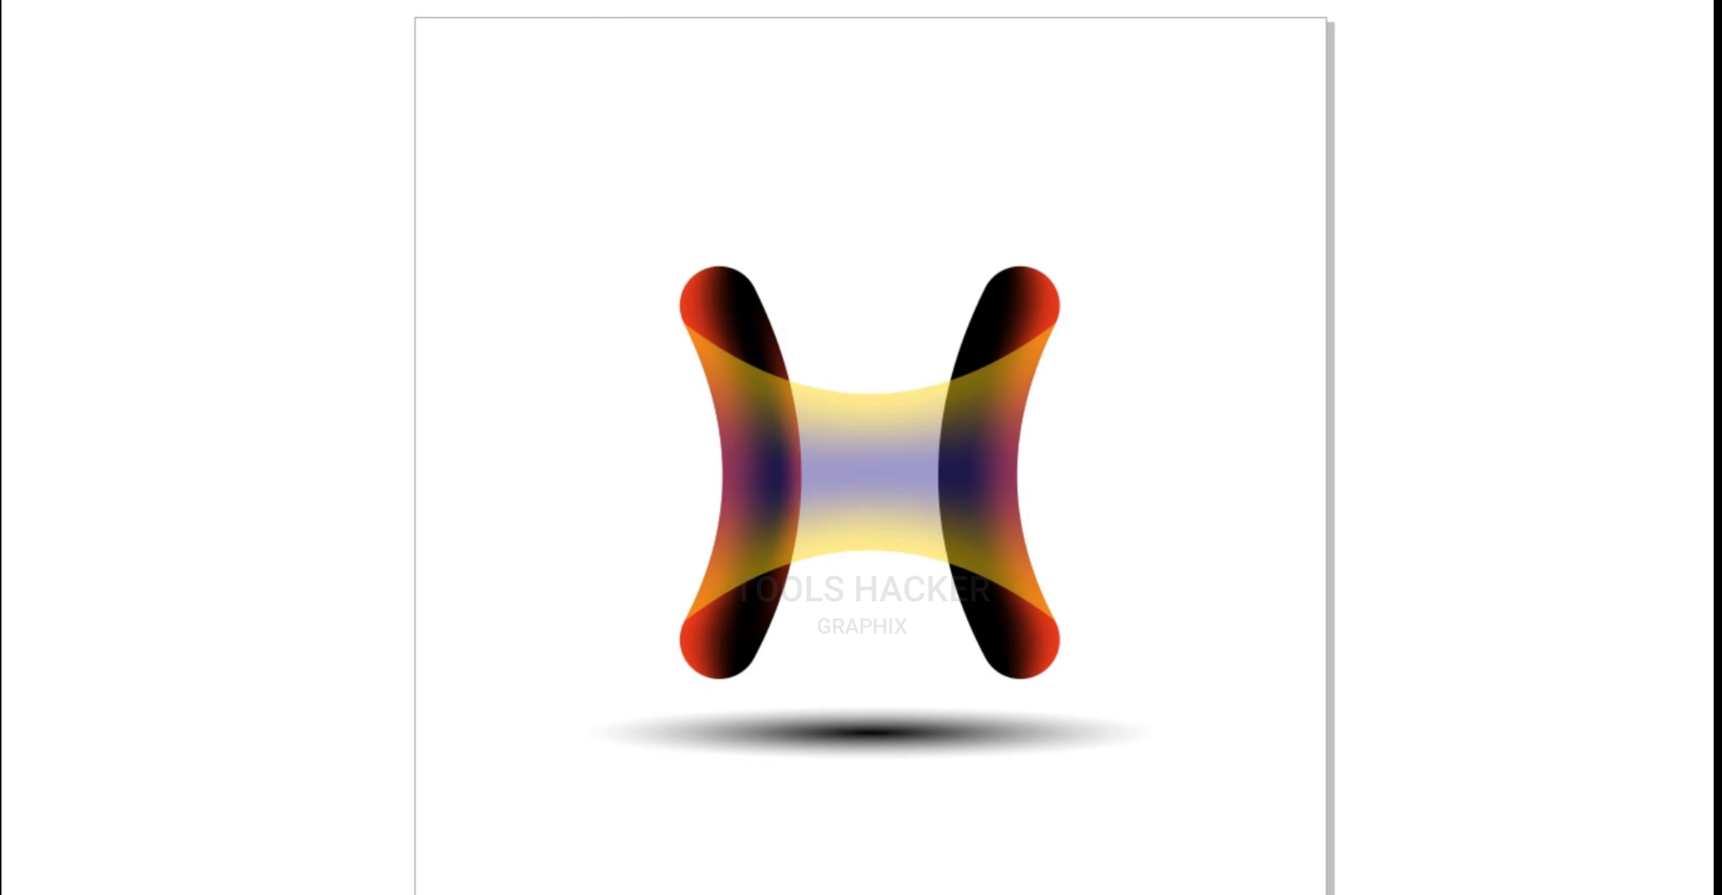
key("Escape")
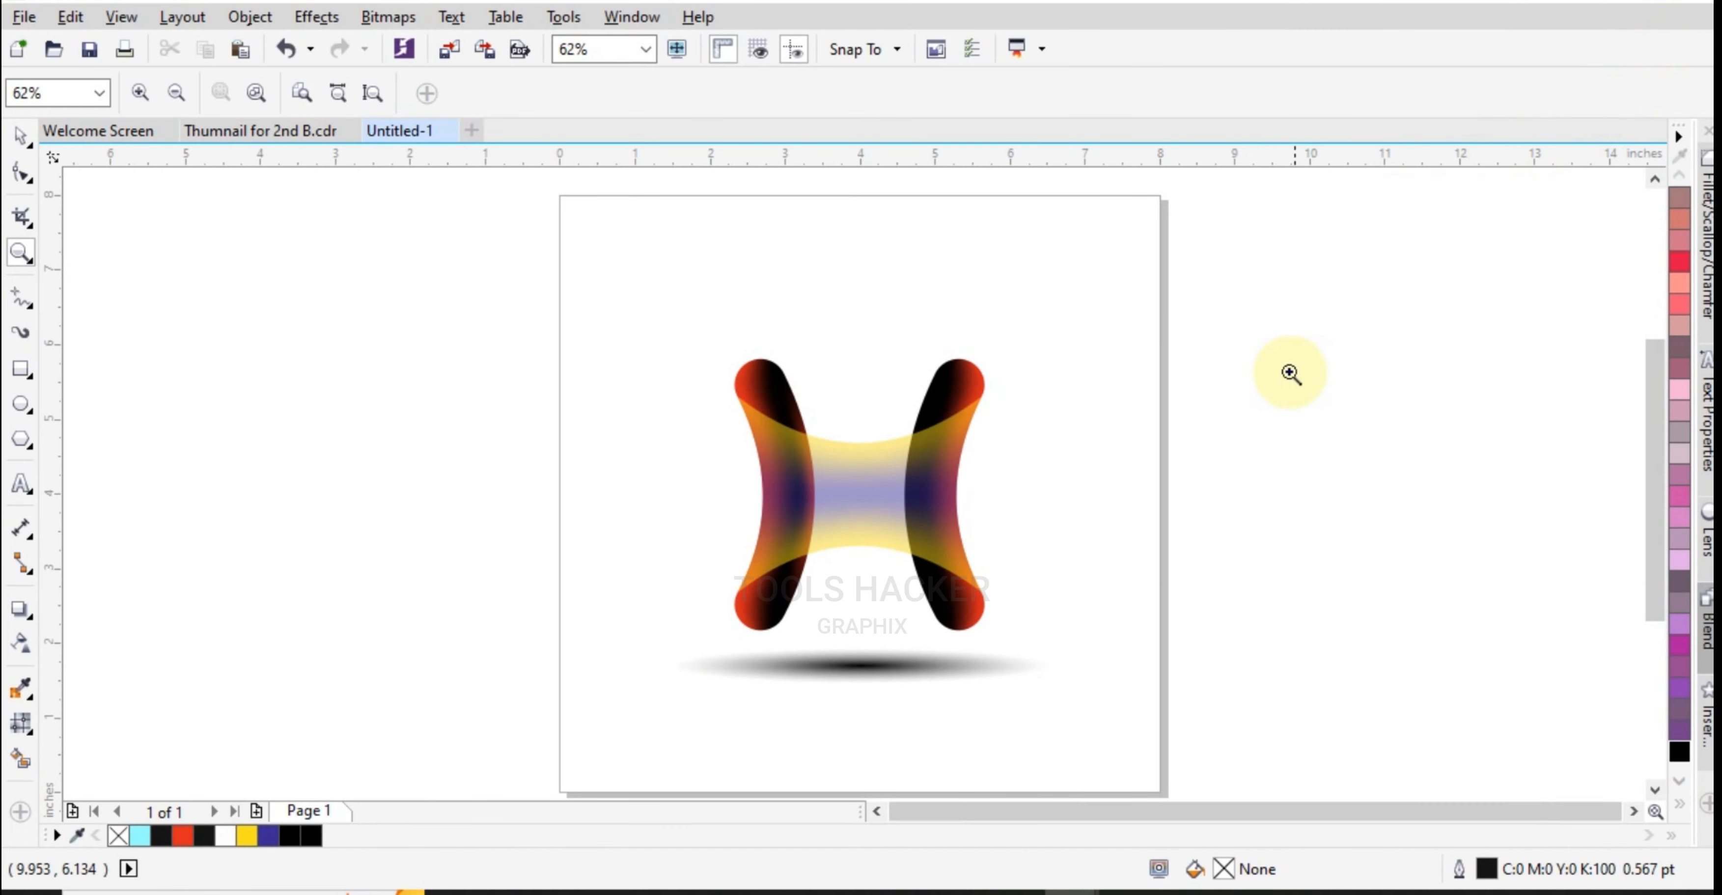